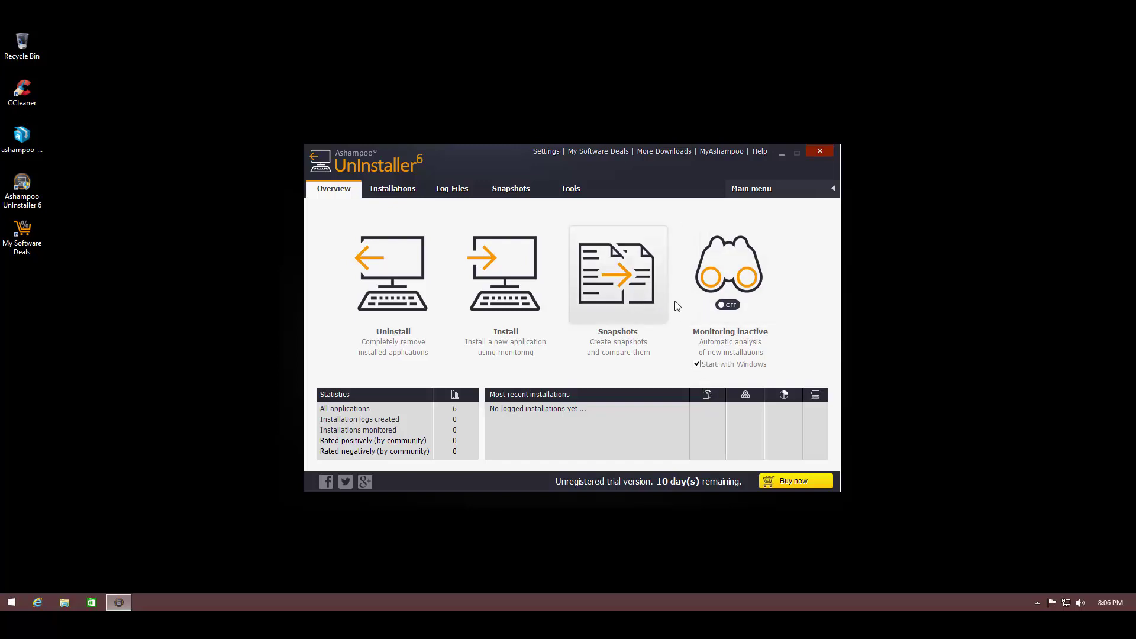
# Switch on installation monitoring and check the desktop setup file's properties.
pyautogui.click(726, 305)
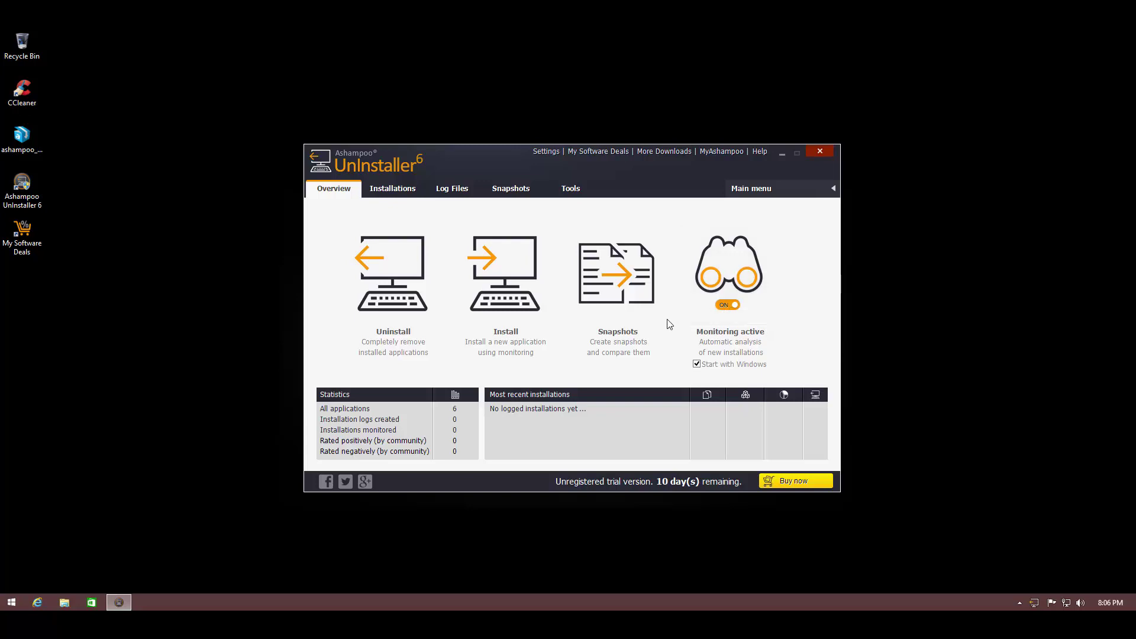
pyautogui.rightClick(23, 137)
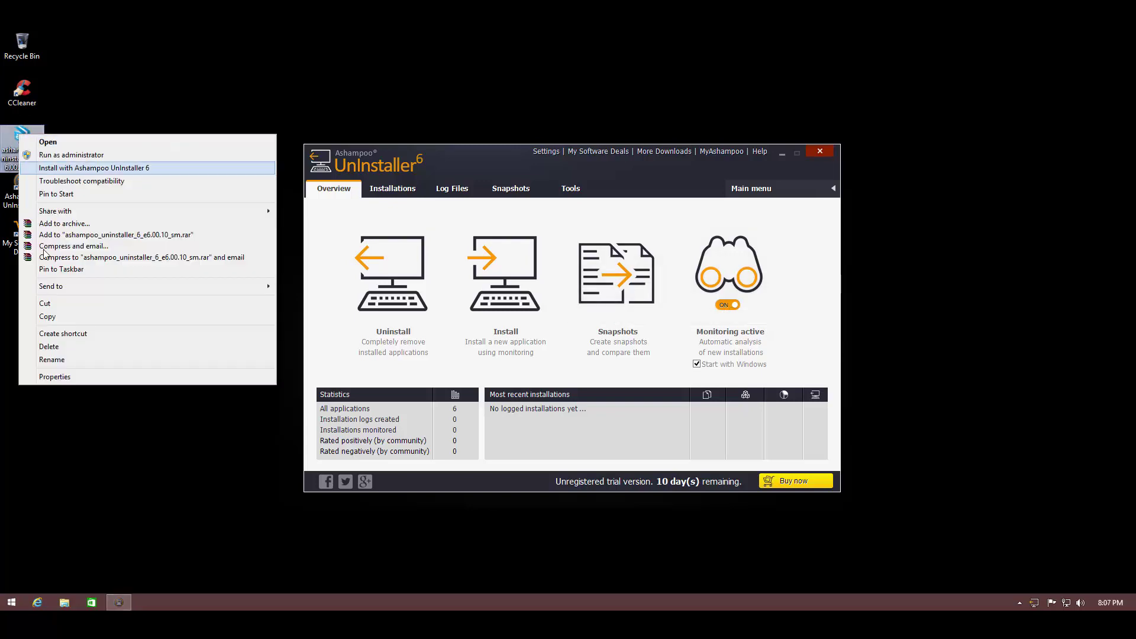
pyautogui.click(55, 377)
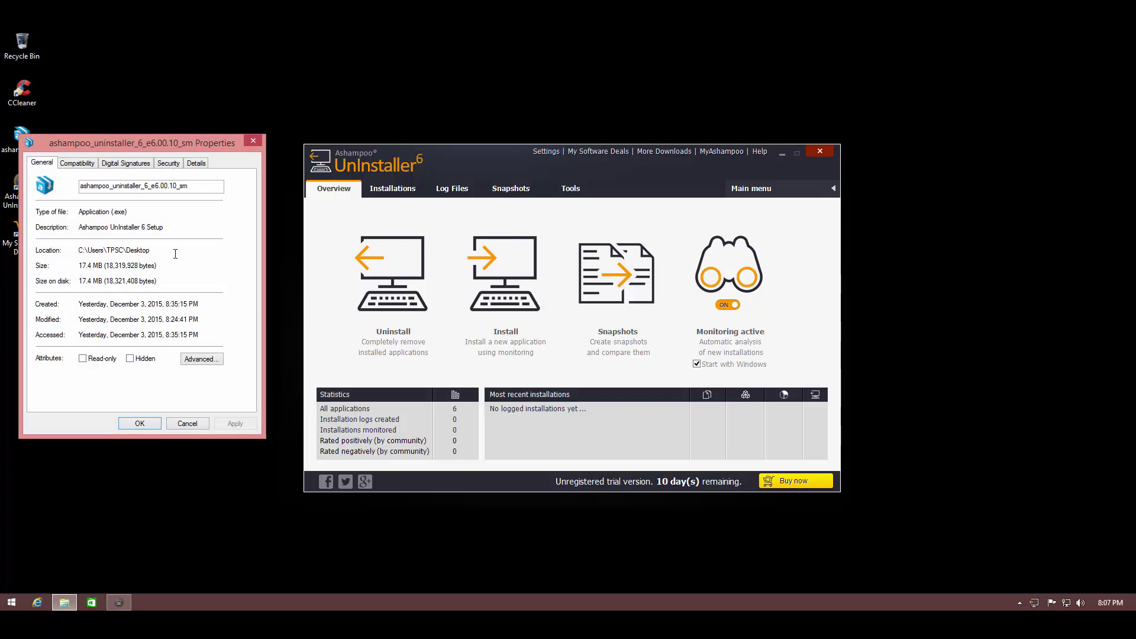
pyautogui.click(253, 142)
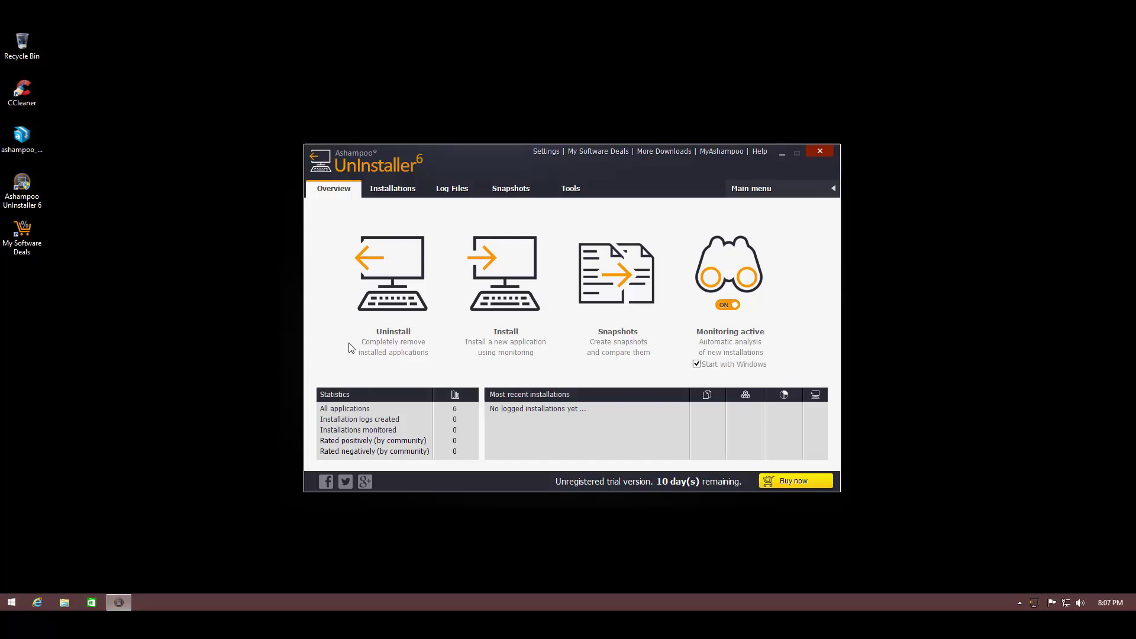
# Nudge the application window aside and try the Main menu button.
pyautogui.moveTo(701, 165)
pyautogui.mouseDown()
pyautogui.moveTo(714, 167)
pyautogui.moveTo(690, 159)
pyautogui.mouseUp()
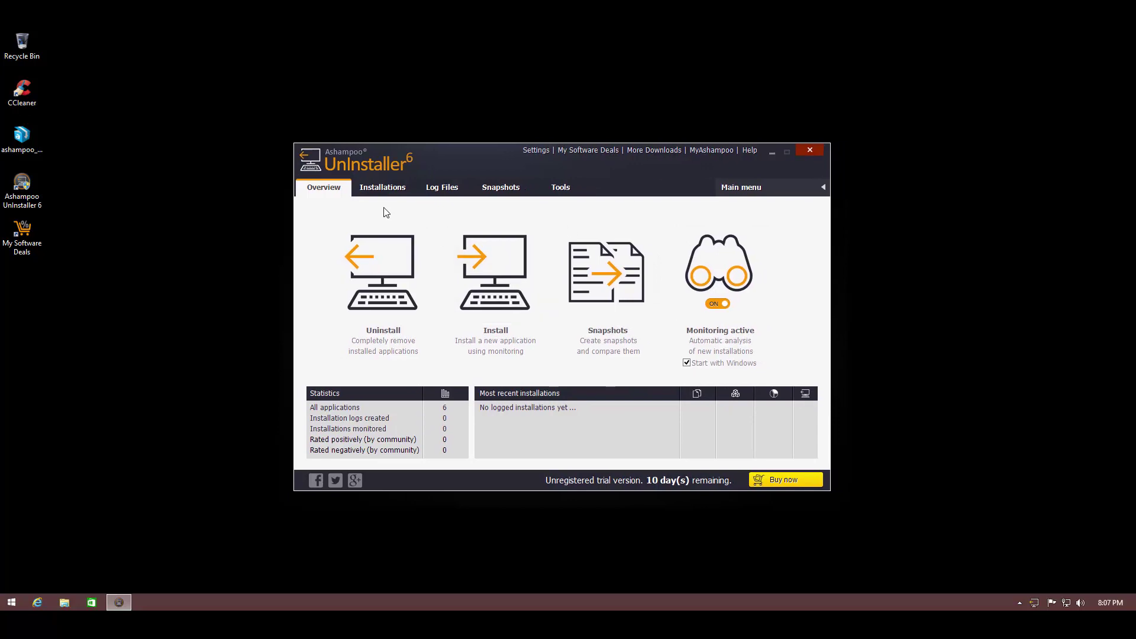
pyautogui.click(822, 190)
pyautogui.click(822, 189)
# List installed programs sorted by entry name, inspect CCleaner, then refresh via Groups.
pyautogui.click(383, 187)
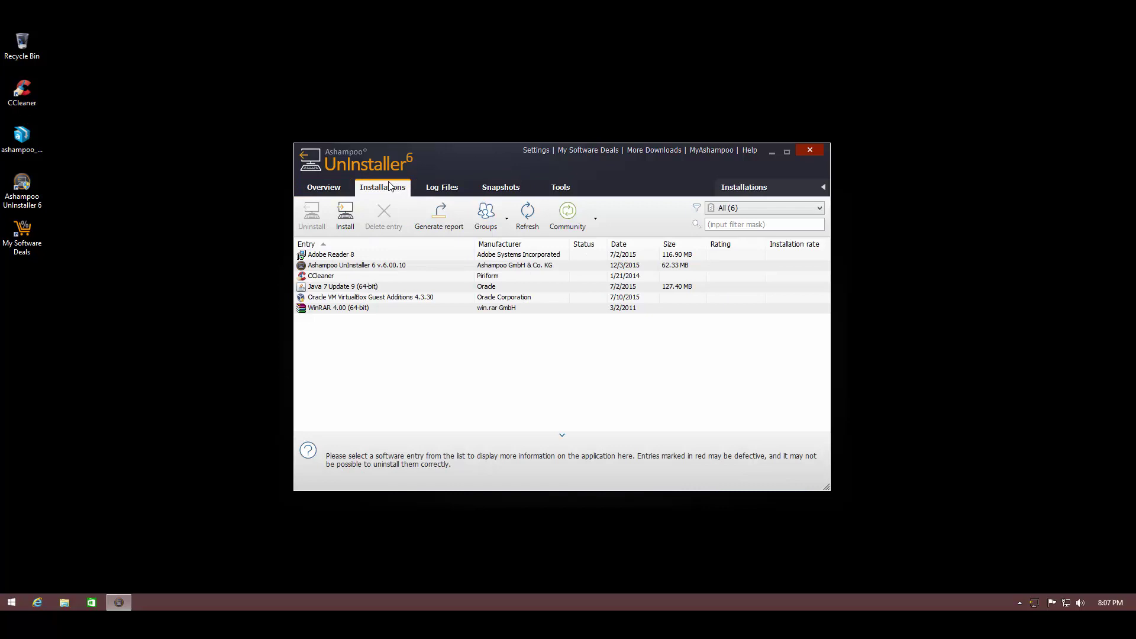
pyautogui.click(311, 243)
pyautogui.click(332, 276)
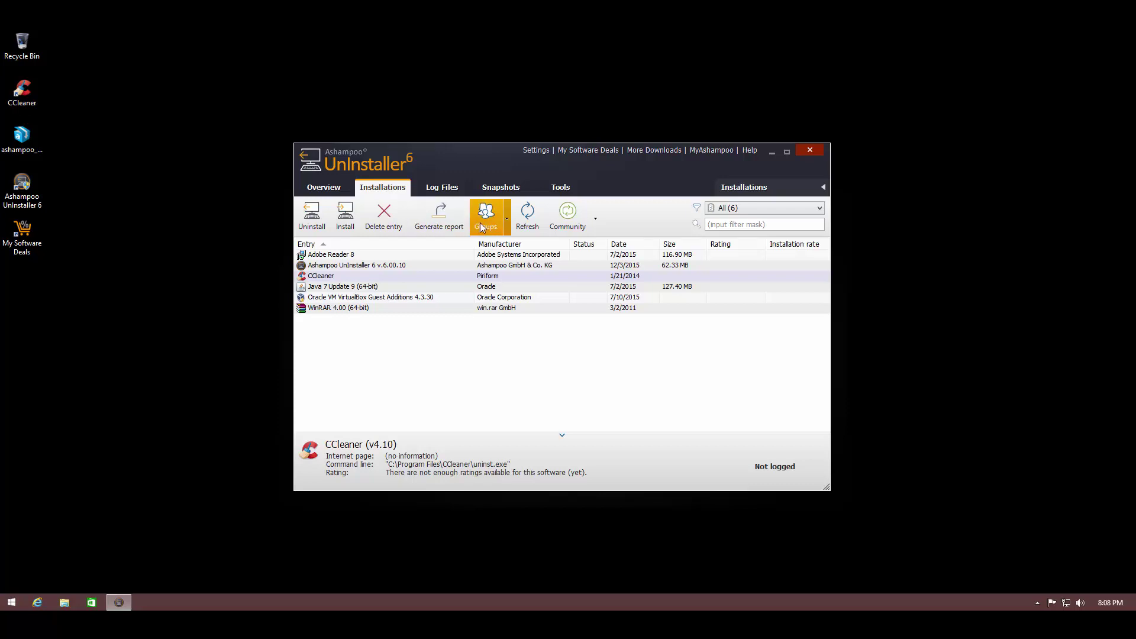
pyautogui.click(527, 216)
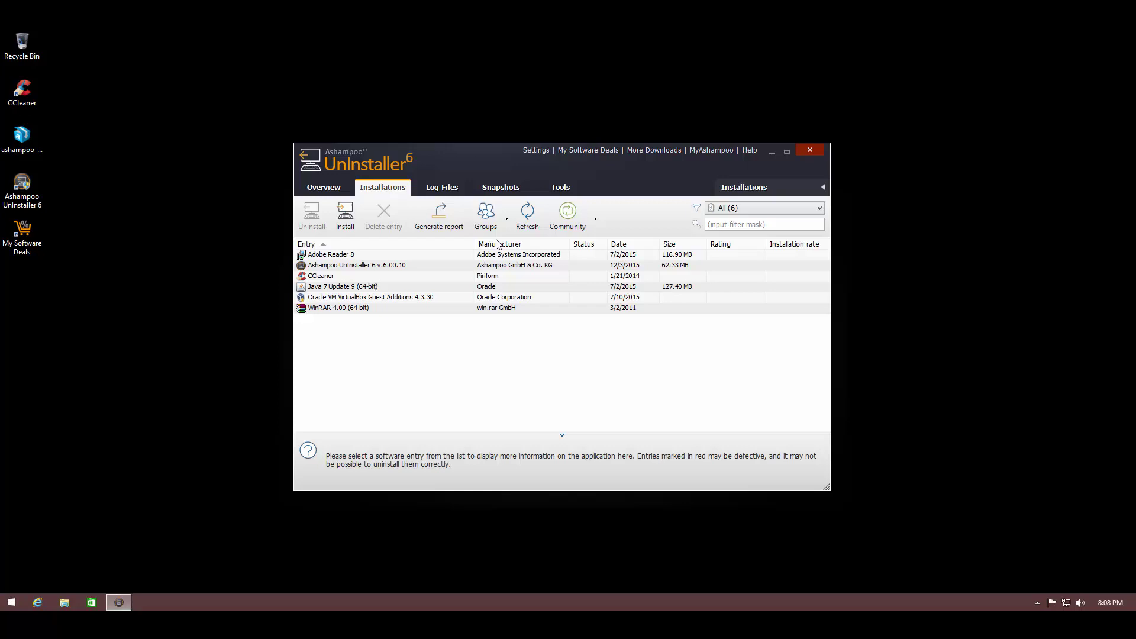
# Look through the Log Files, Snapshots and Tools pages, then go back to Overview.
pyautogui.click(442, 186)
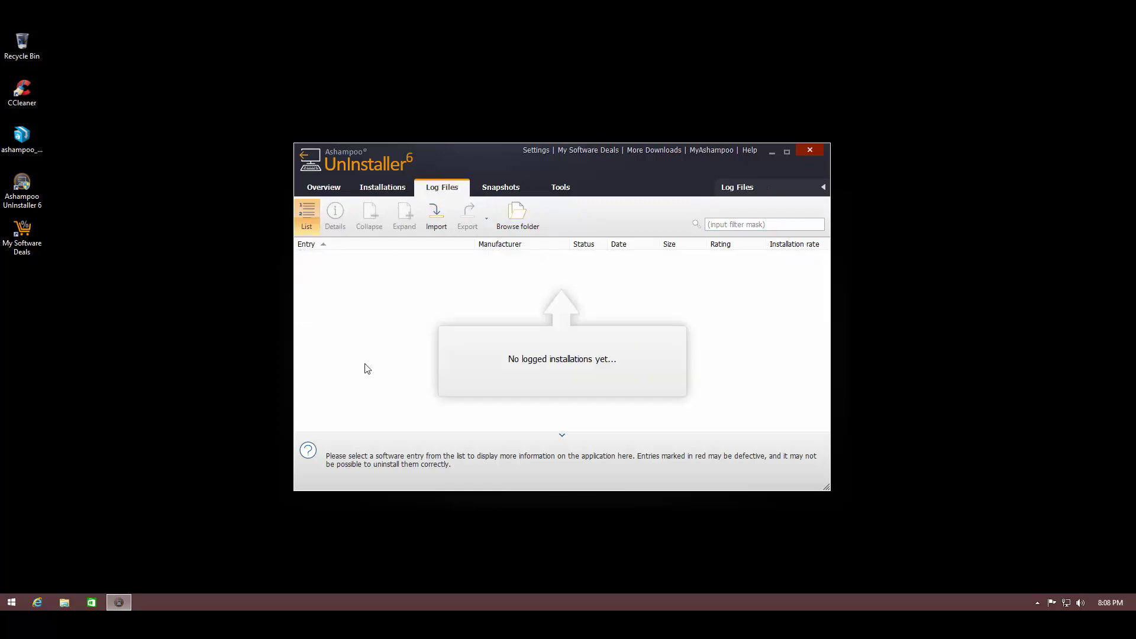
pyautogui.click(501, 187)
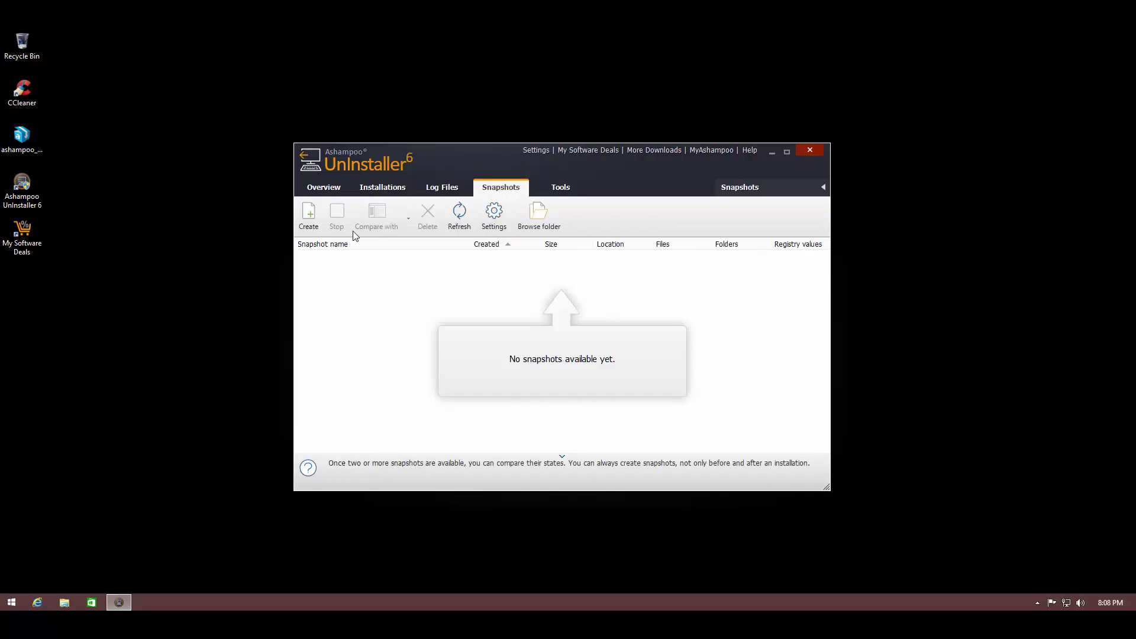
pyautogui.click(557, 189)
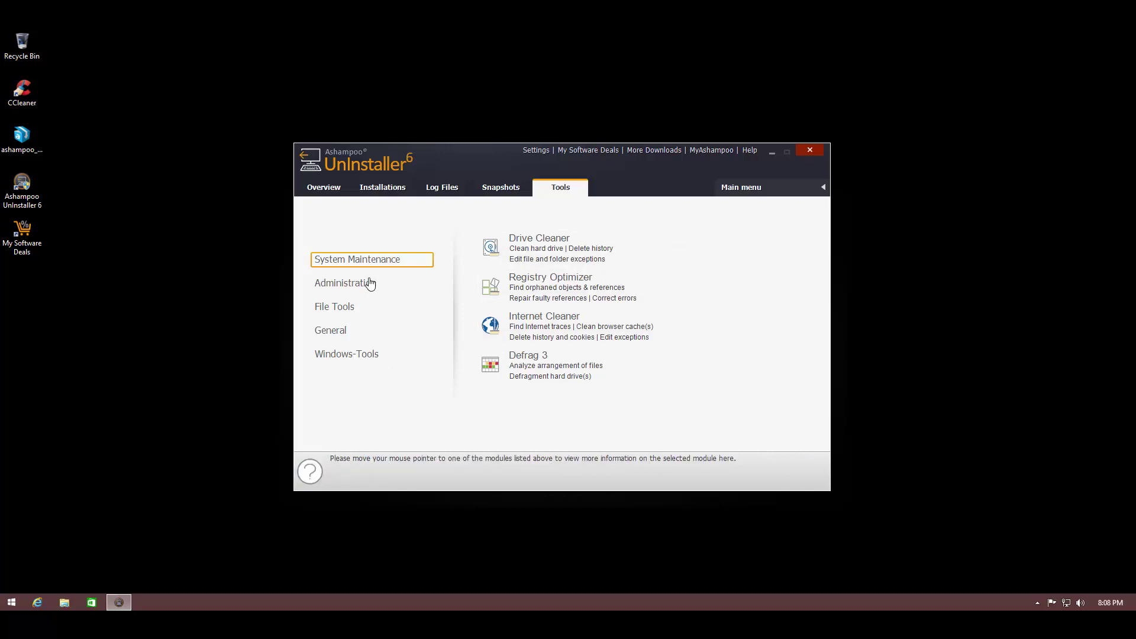
pyautogui.click(325, 188)
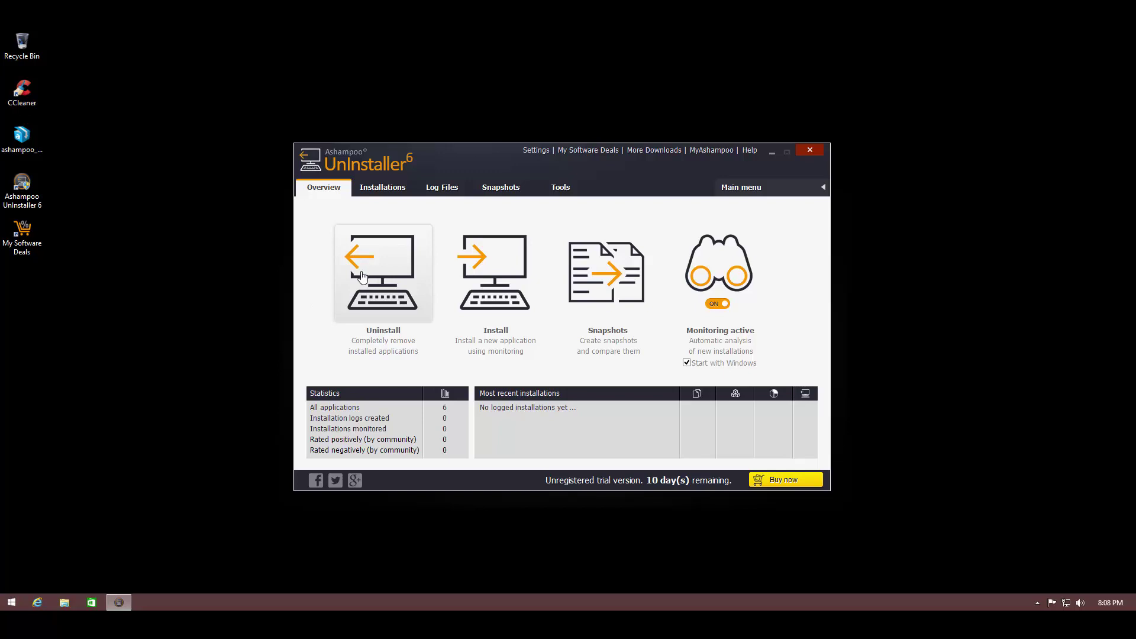
# Start Uninstall from Overview and page through the uninstallation tutorial until it closes.
pyautogui.click(362, 275)
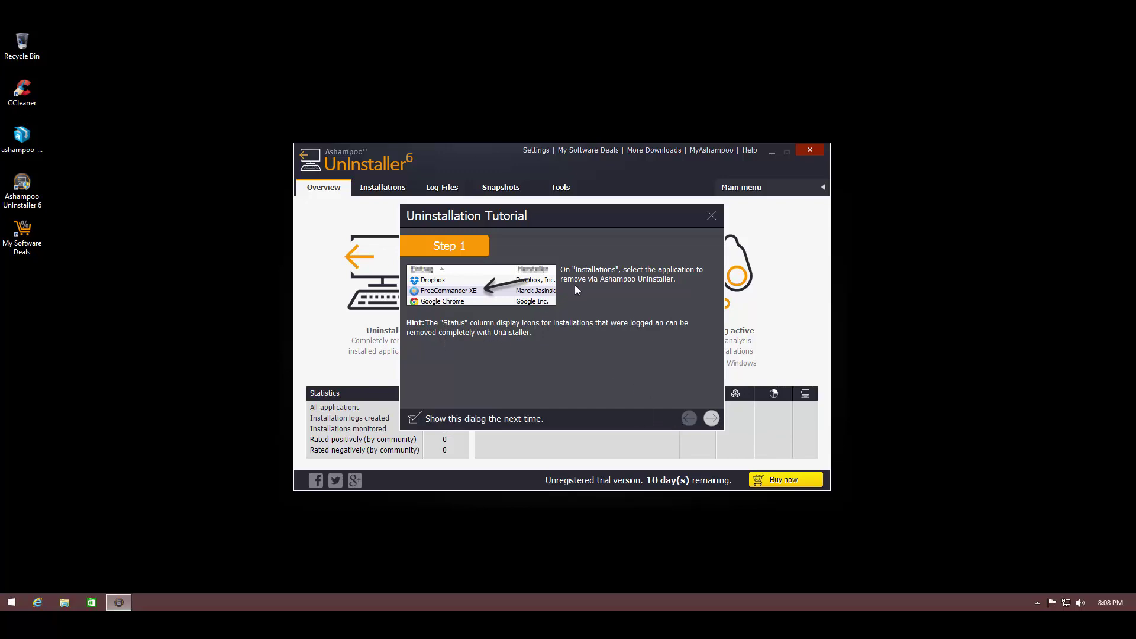
pyautogui.click(710, 418)
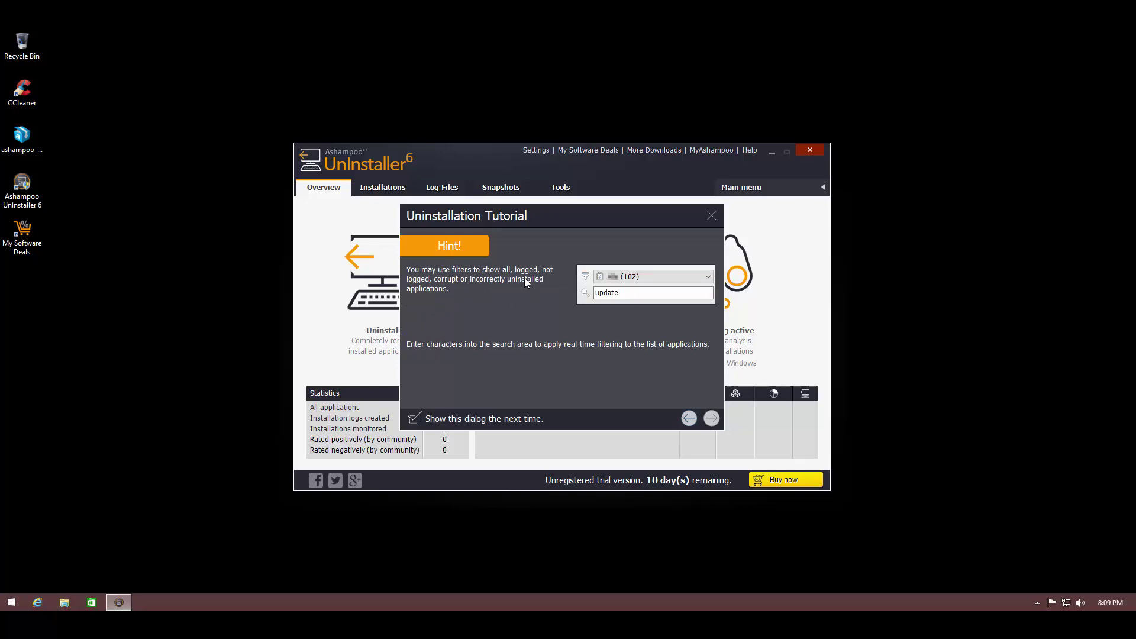
pyautogui.click(711, 419)
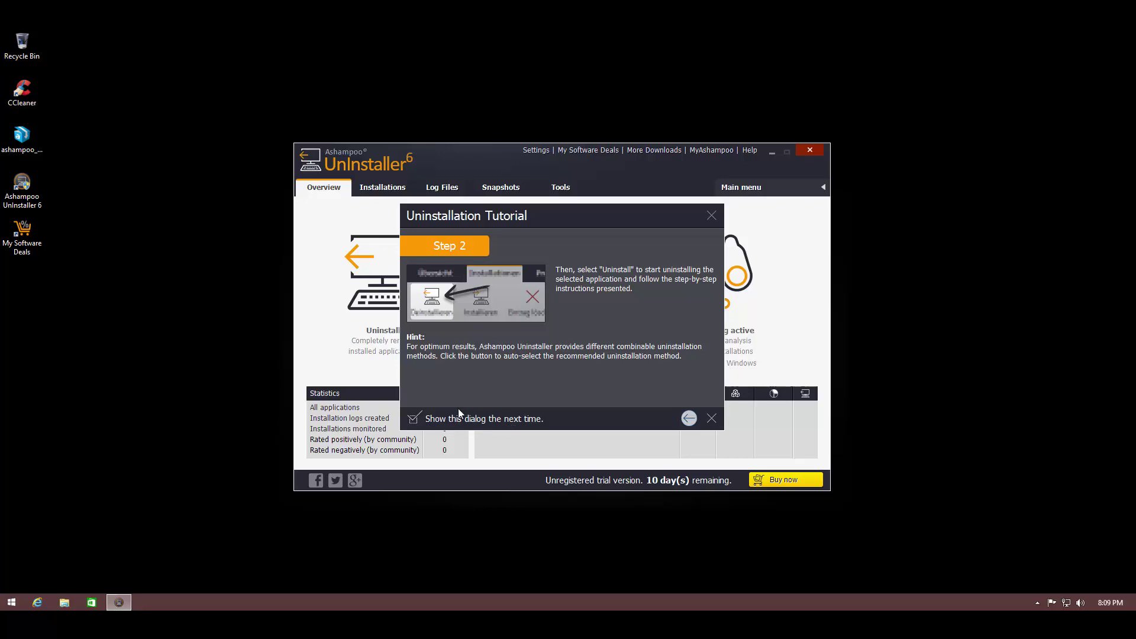
pyautogui.click(711, 419)
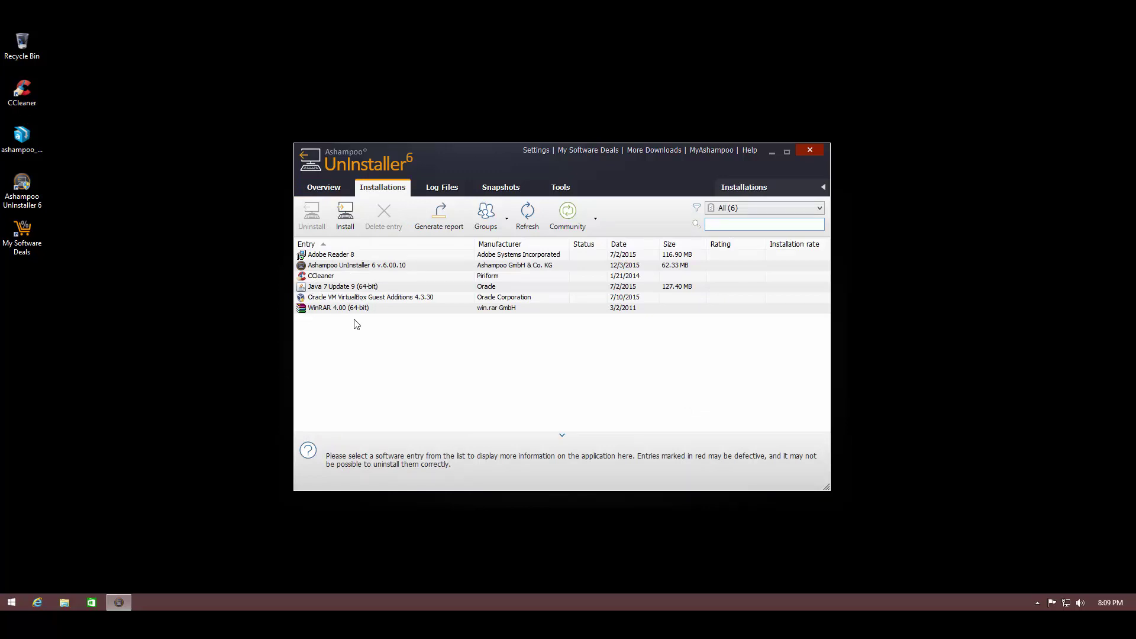
# Uninstall WinRAR, confirming with Yes, accepting the reboot notice and closing the summary.
pyautogui.click(342, 308)
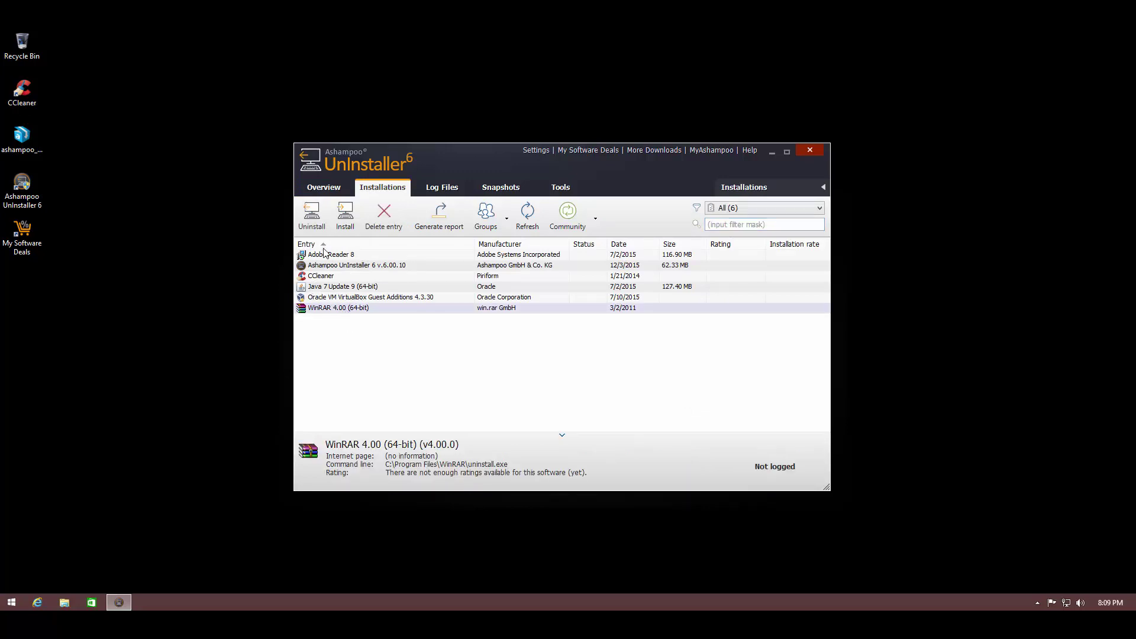
pyautogui.click(311, 217)
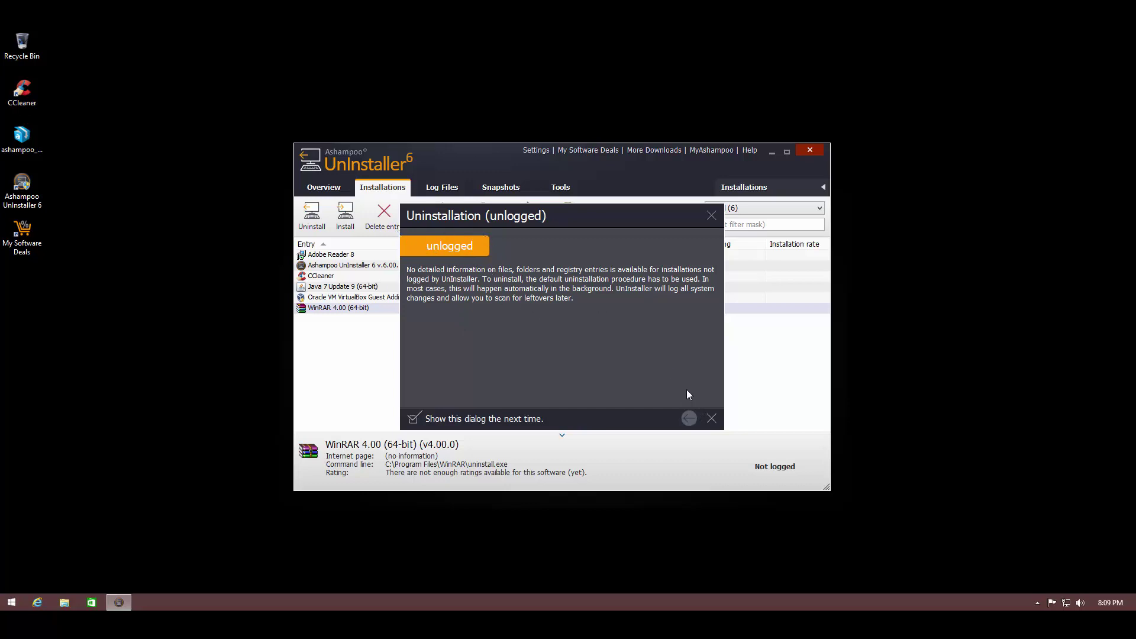
pyautogui.click(711, 417)
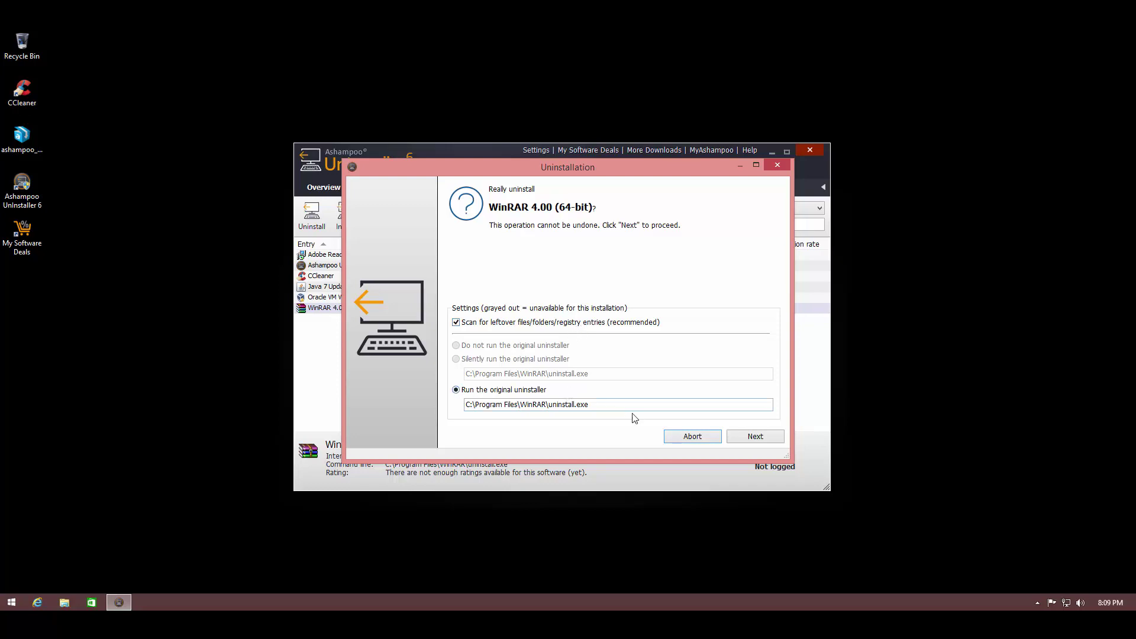
pyautogui.click(745, 437)
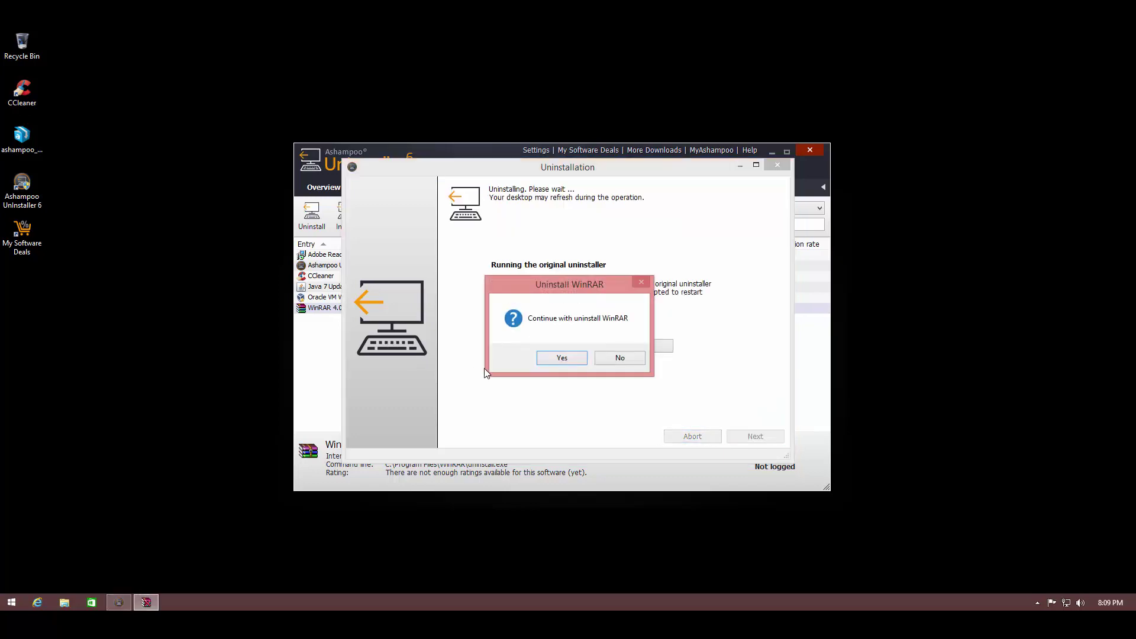
pyautogui.click(555, 358)
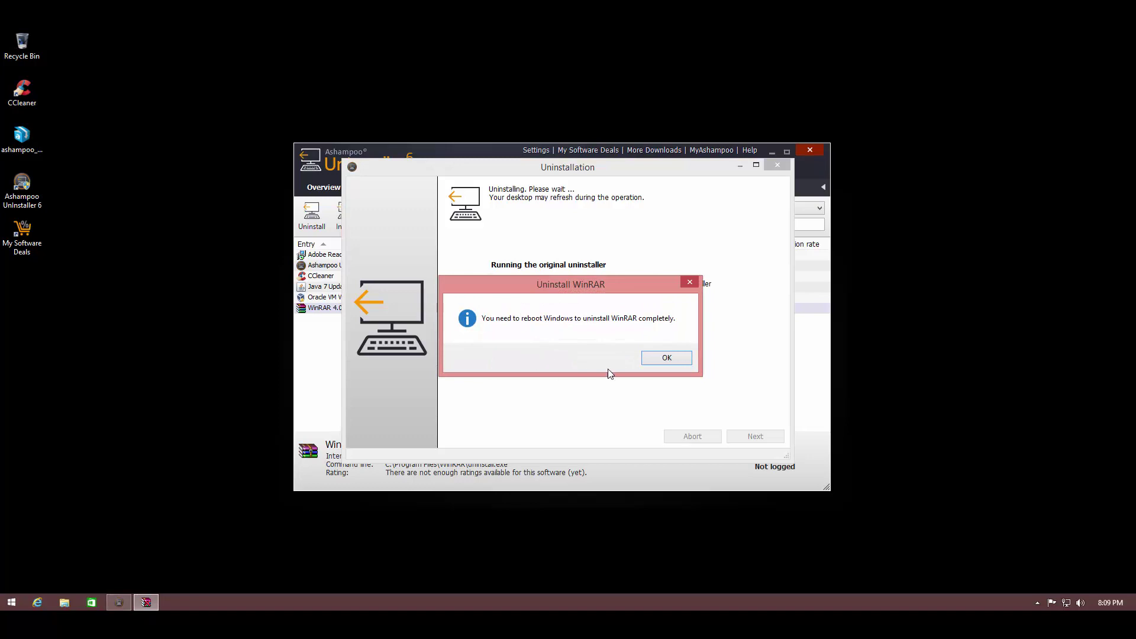
pyautogui.click(662, 360)
pyautogui.click(556, 348)
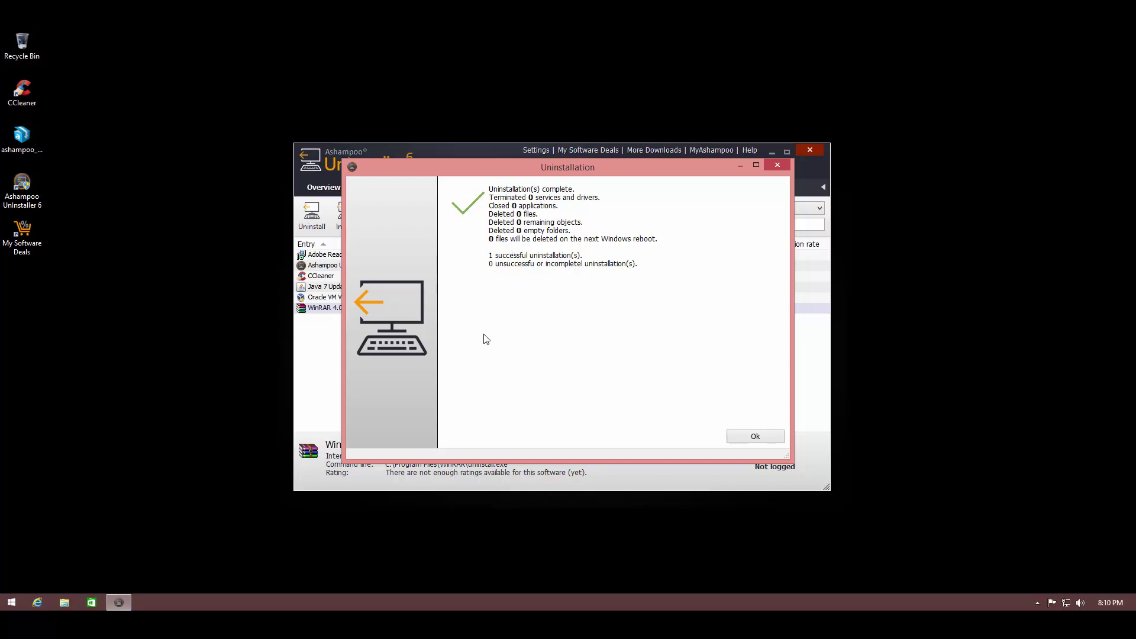
pyautogui.click(757, 436)
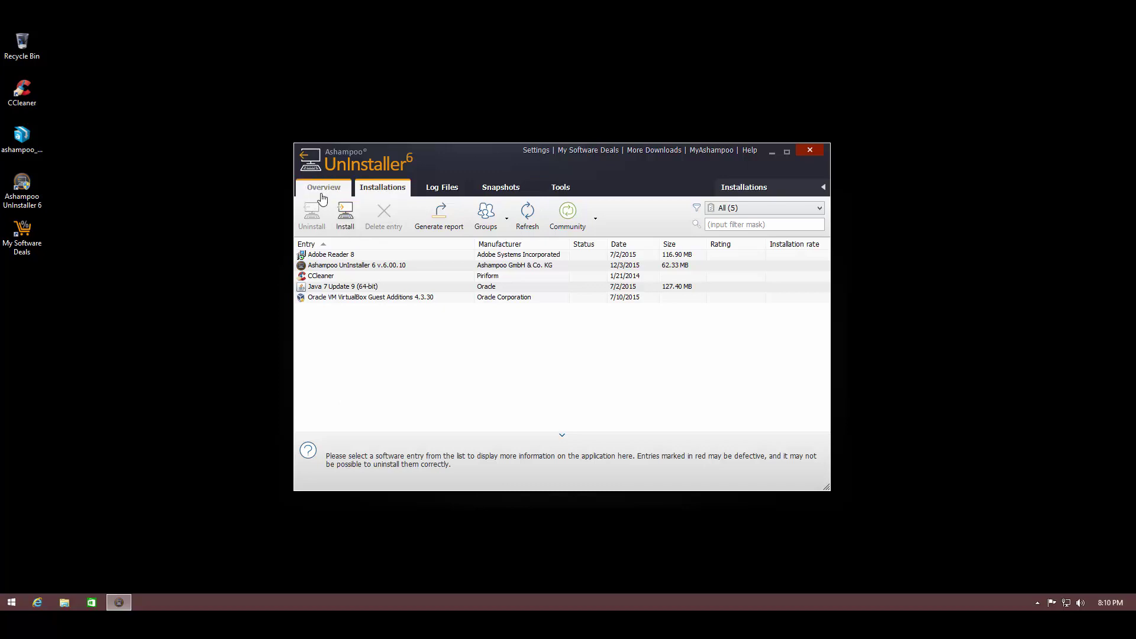
# Begin a monitored installation using the UnInstaller setup file from the desktop.
pyautogui.click(324, 187)
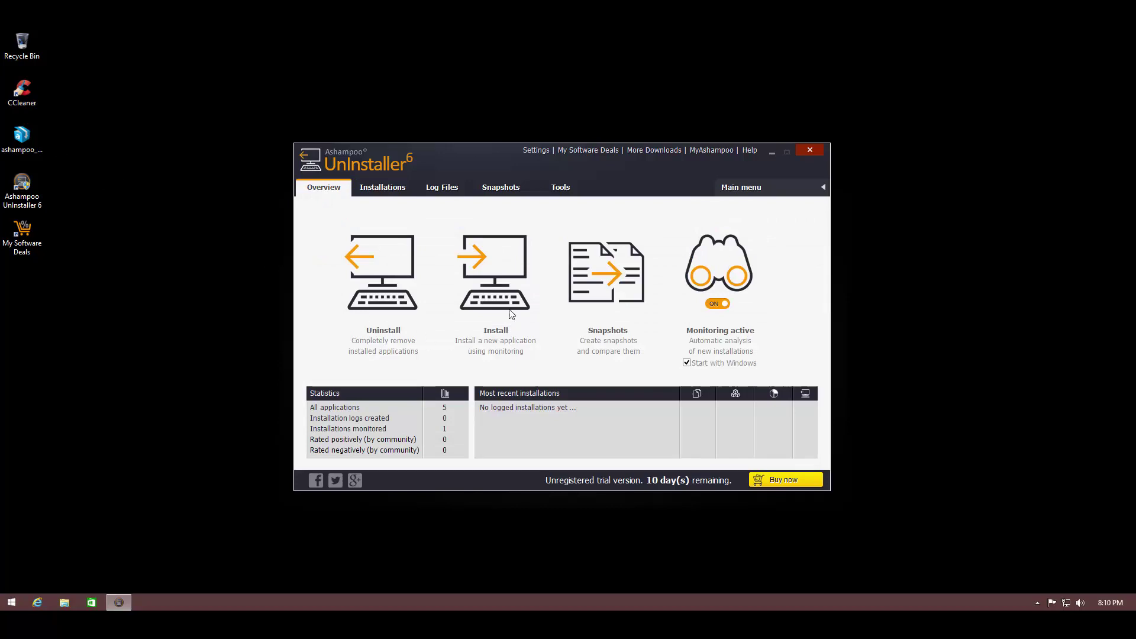
pyautogui.click(506, 273)
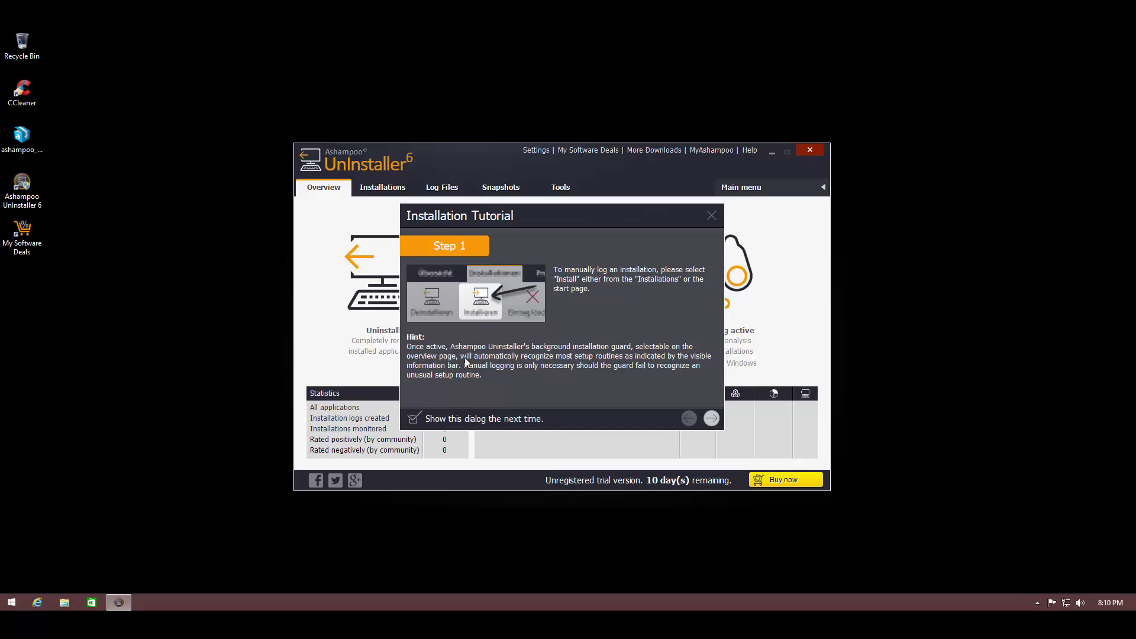
pyautogui.click(712, 419)
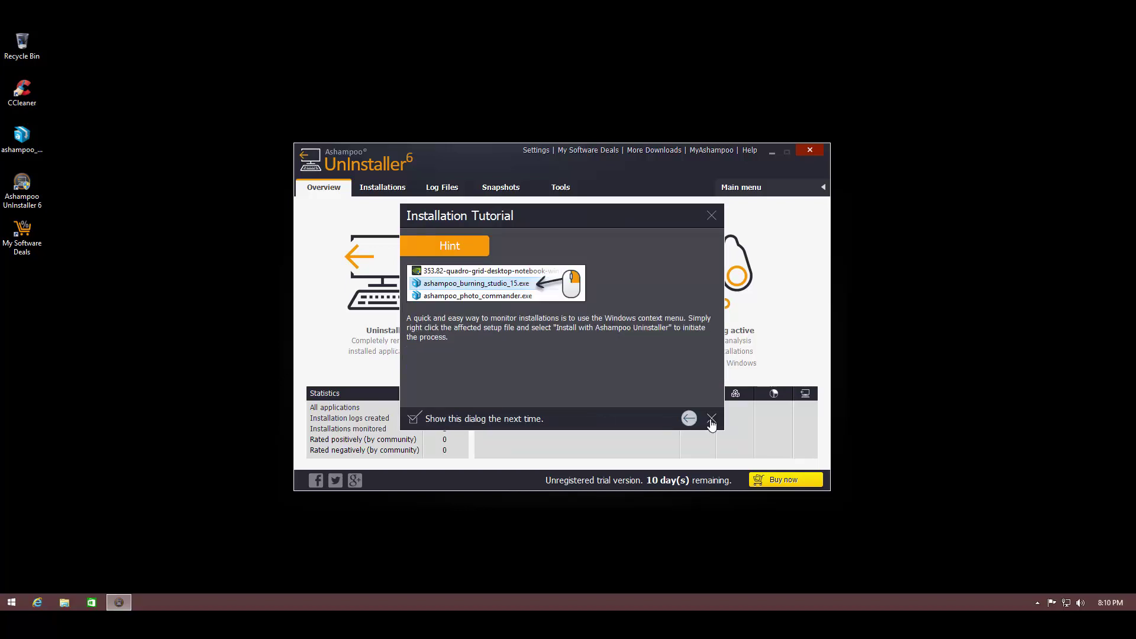
pyautogui.click(712, 420)
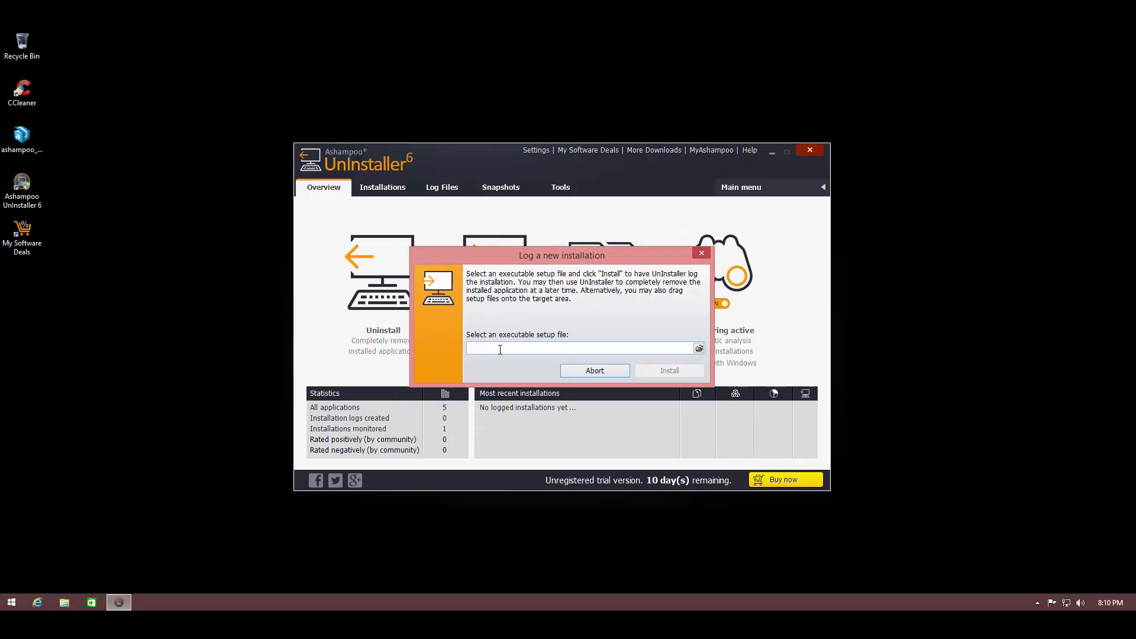
pyautogui.click(699, 349)
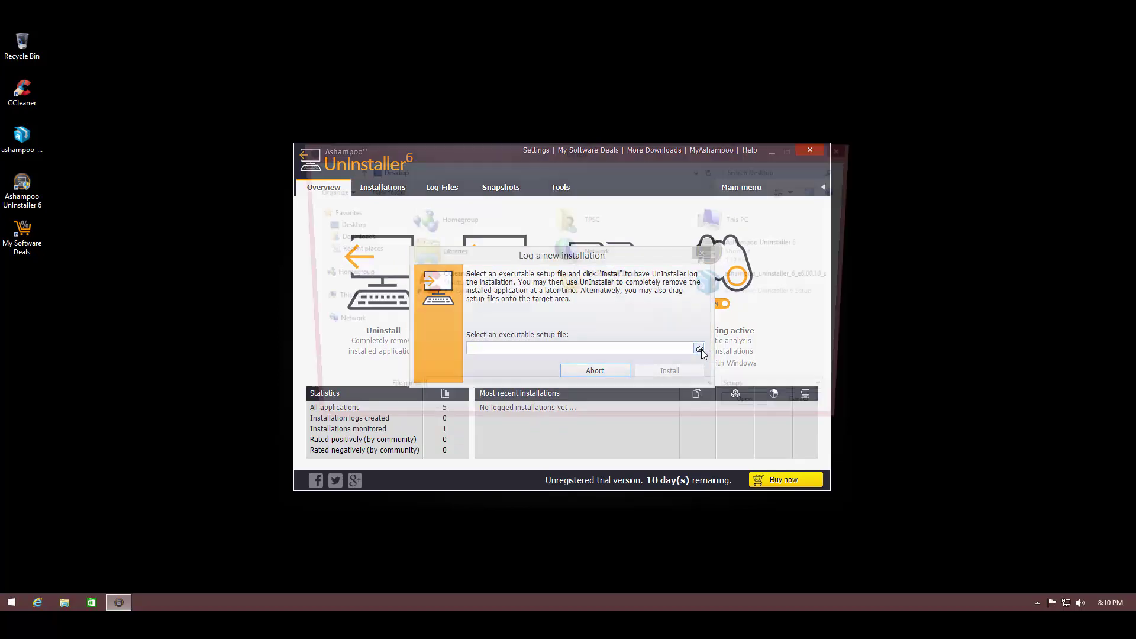
pyautogui.click(754, 302)
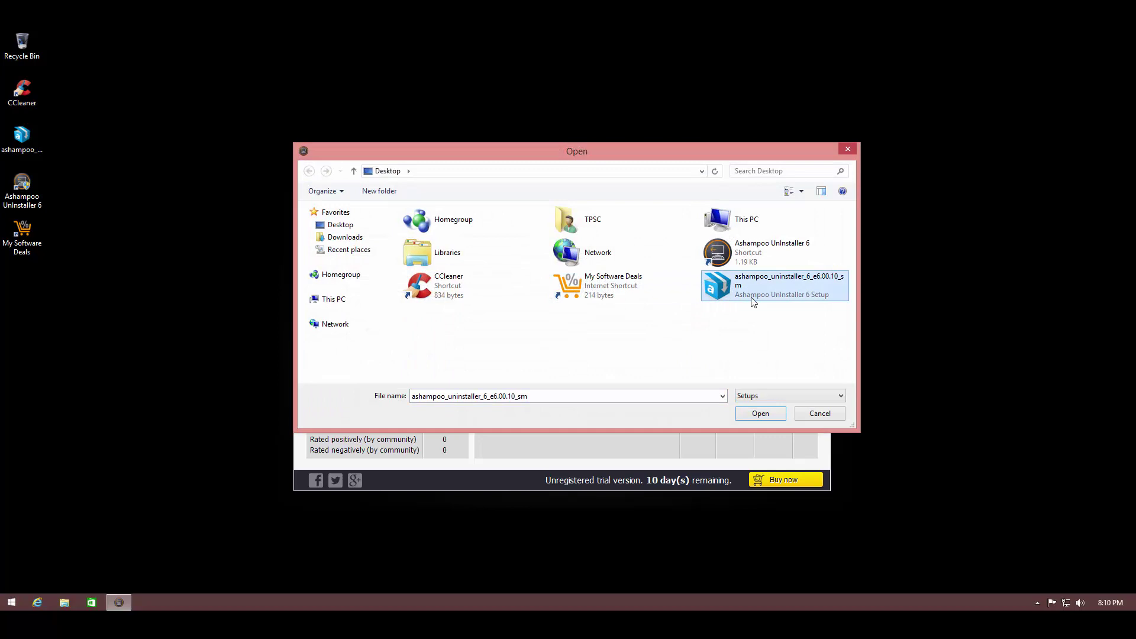
pyautogui.click(759, 414)
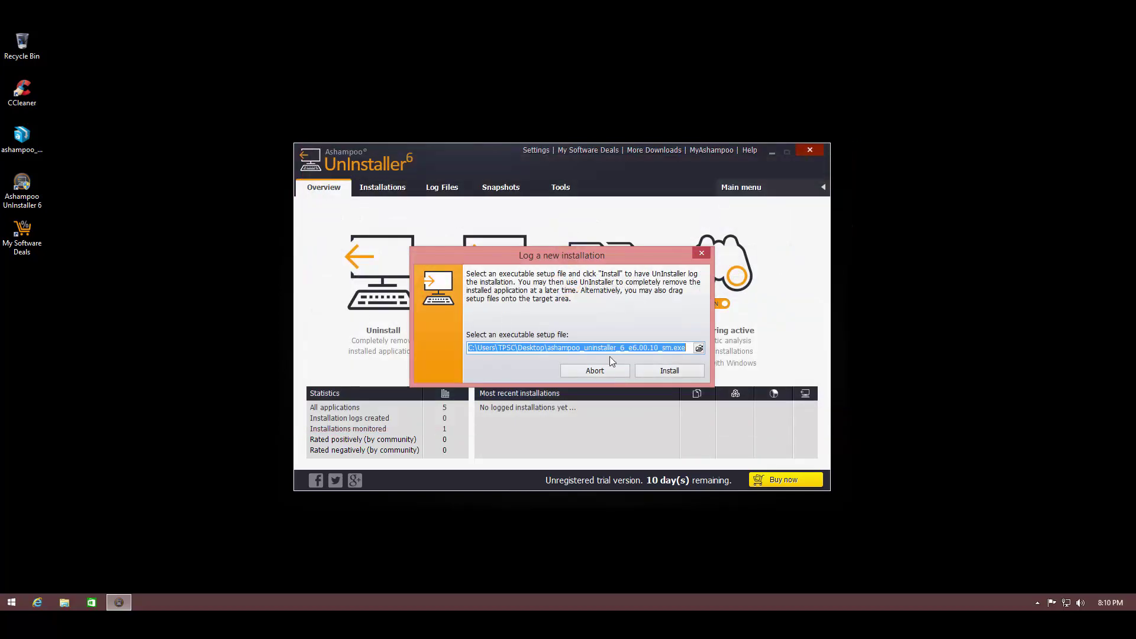
# Launch the setup in English, then cancel it and confirm exiting.
pyautogui.click(667, 372)
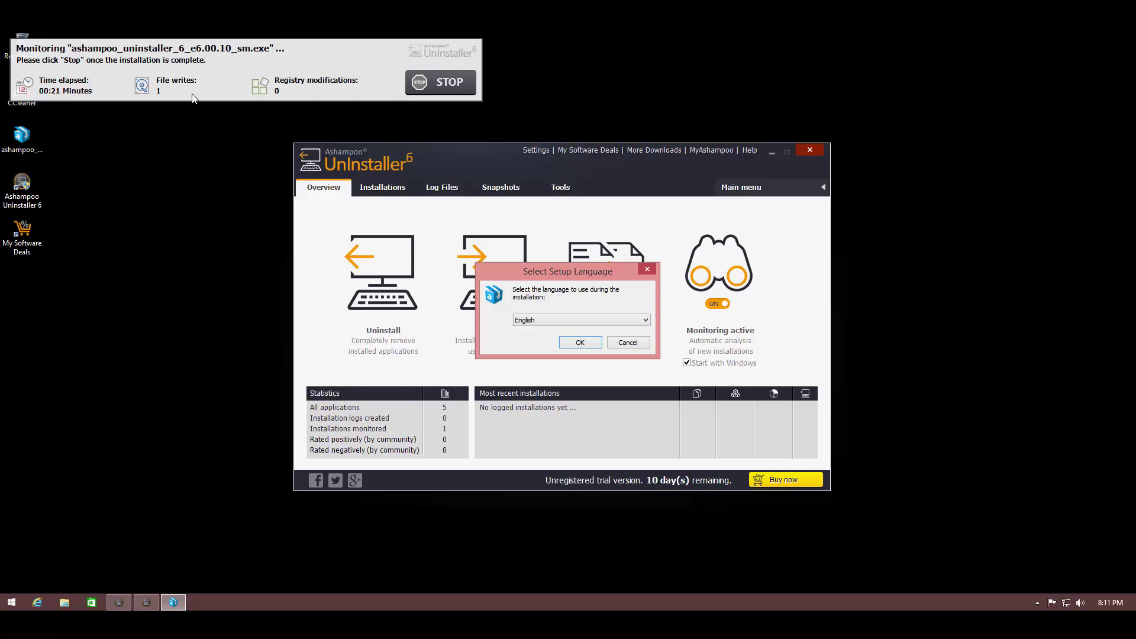
pyautogui.click(580, 343)
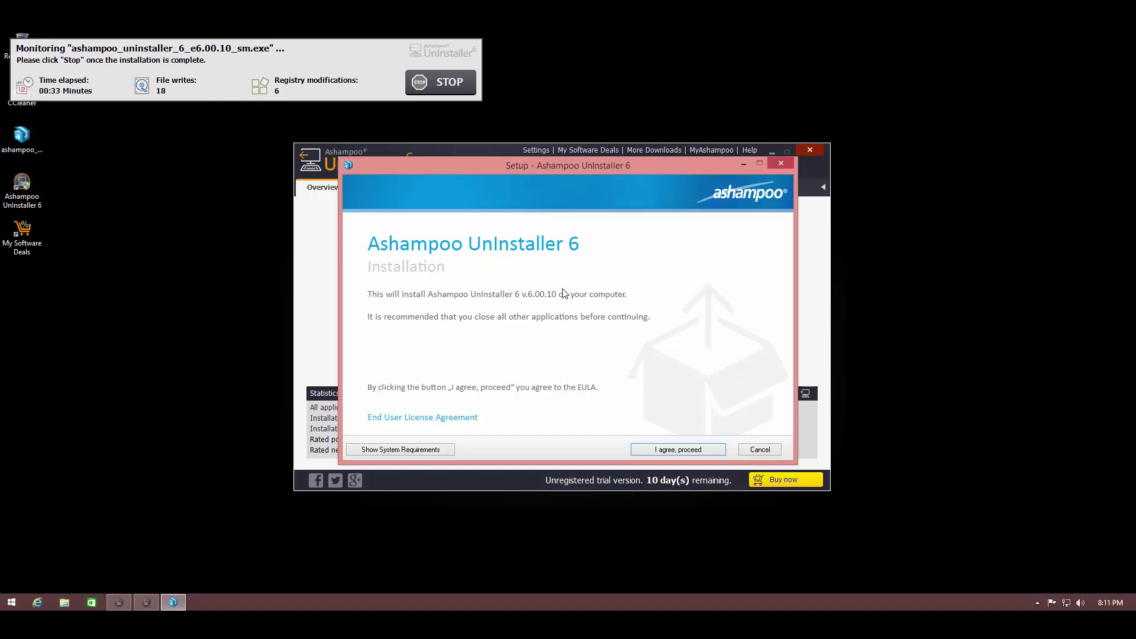
pyautogui.click(750, 450)
pyautogui.click(622, 372)
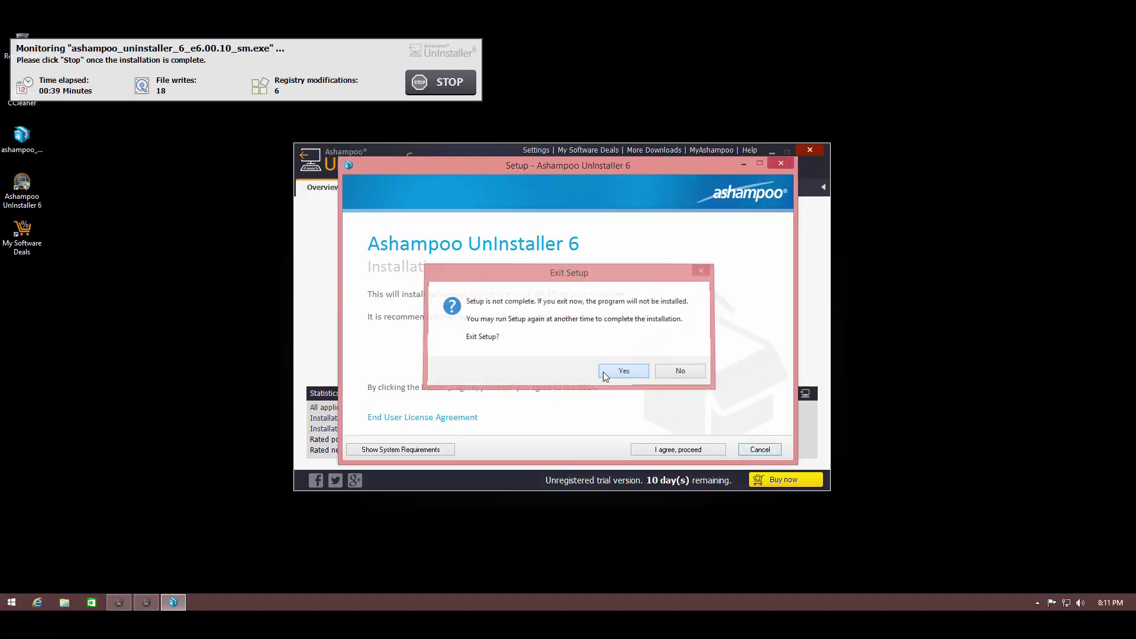
# Stop monitoring the abandoned installation with the STOP button.
pyautogui.click(432, 84)
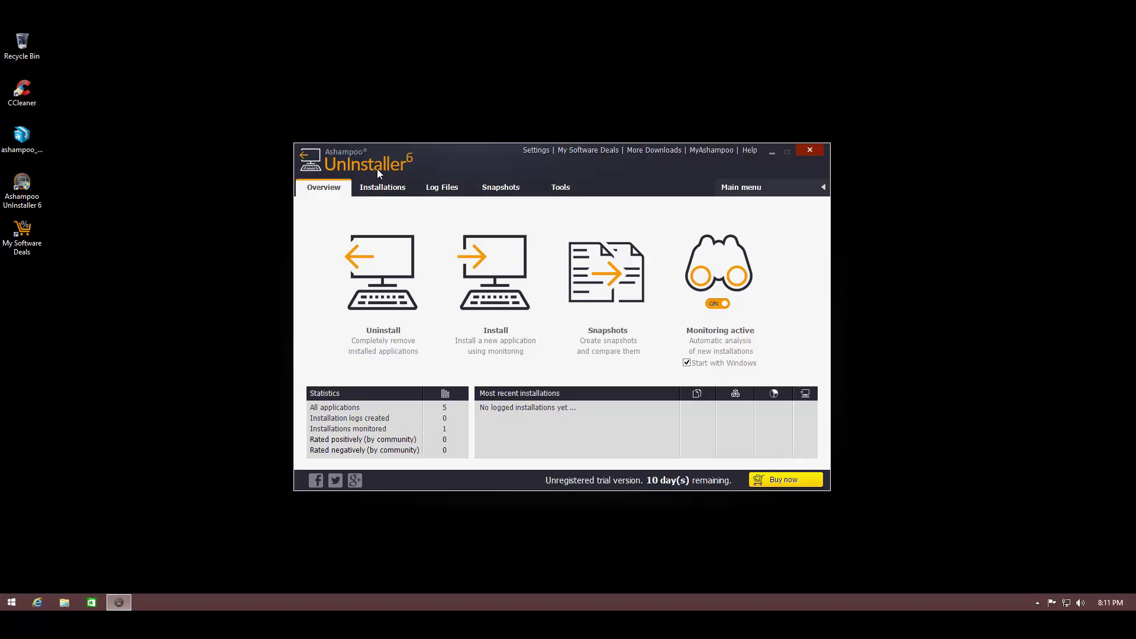
# Open Snapshots and page through its tutorial until it closes.
pyautogui.click(607, 284)
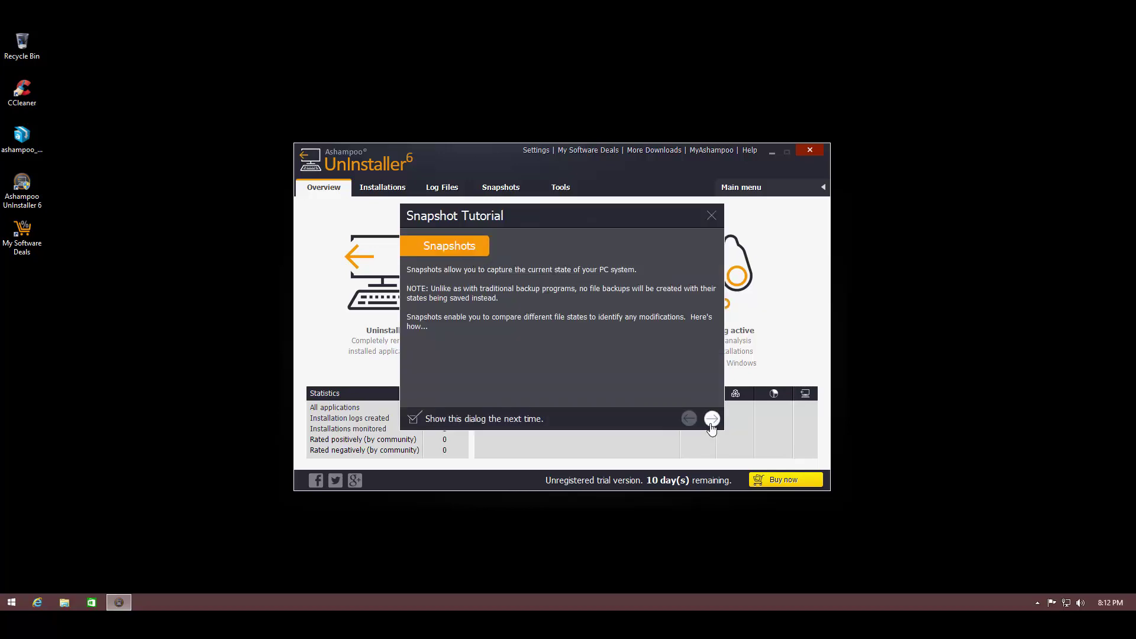
pyautogui.click(711, 418)
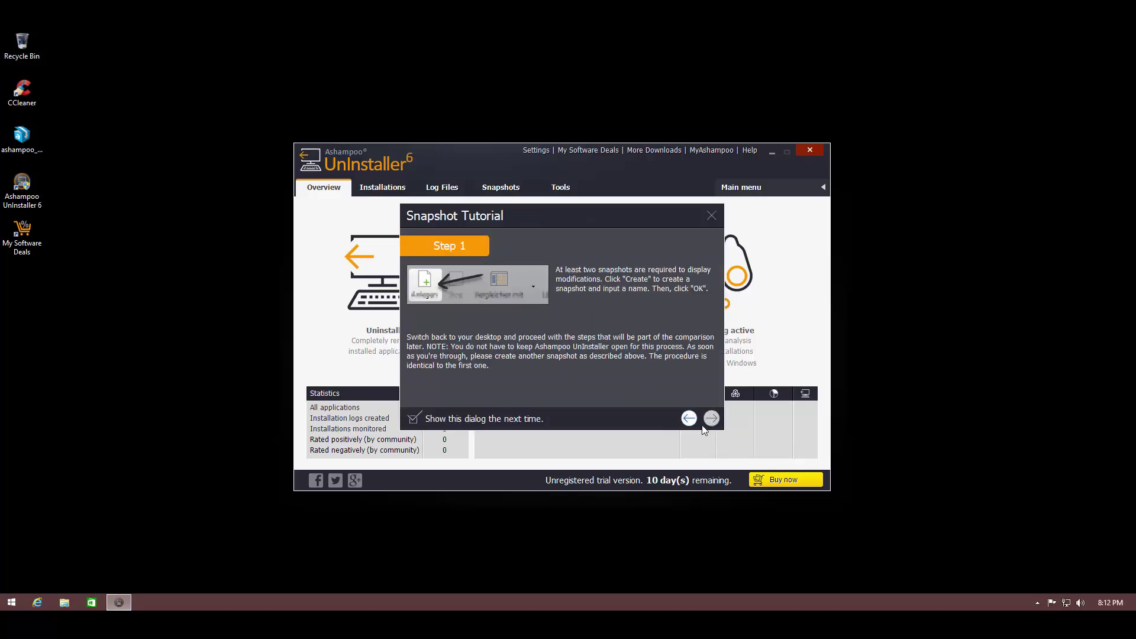
pyautogui.click(711, 418)
pyautogui.click(710, 419)
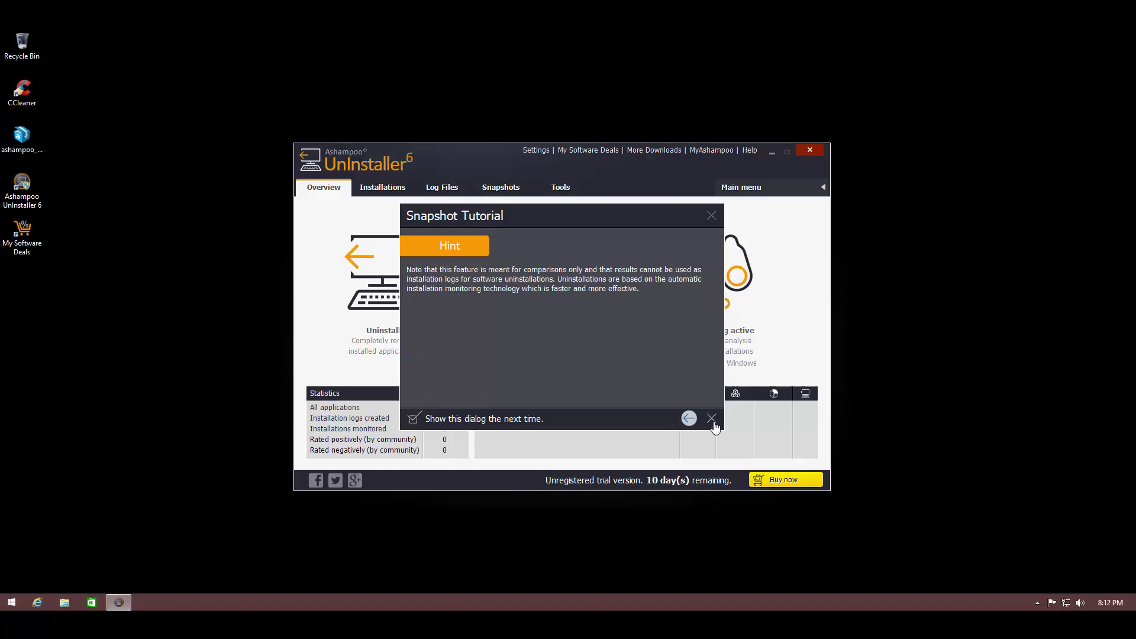
pyautogui.click(714, 418)
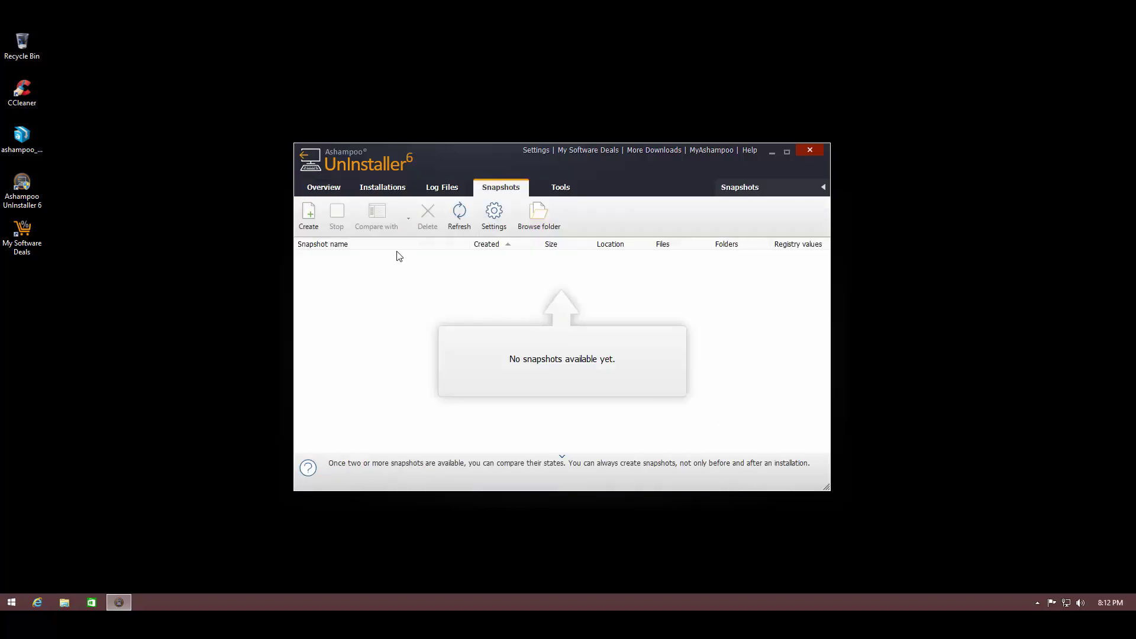
# Create a snapshot named 'Default', select it, then show the Tools page.
pyautogui.click(311, 216)
pyautogui.write('Default')
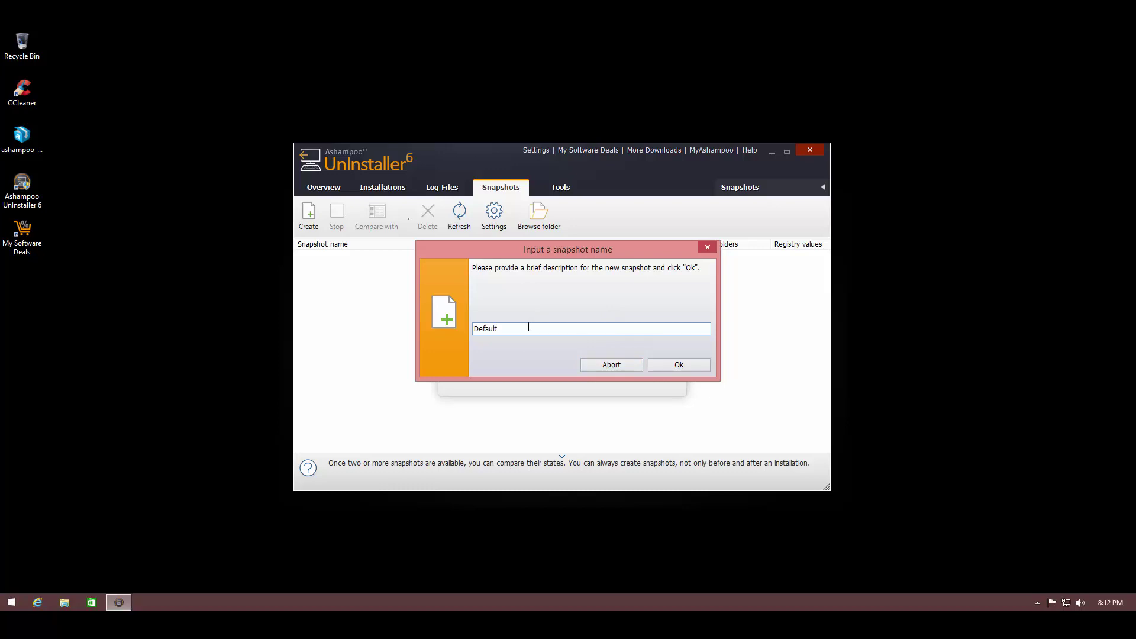
pyautogui.press('Return')
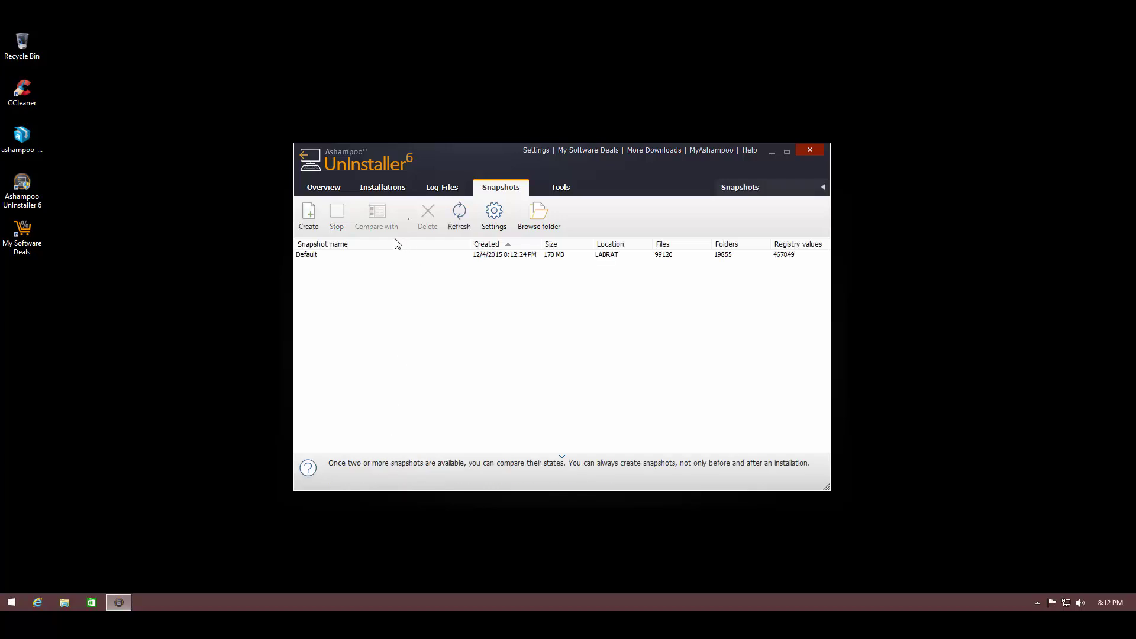
pyautogui.click(353, 255)
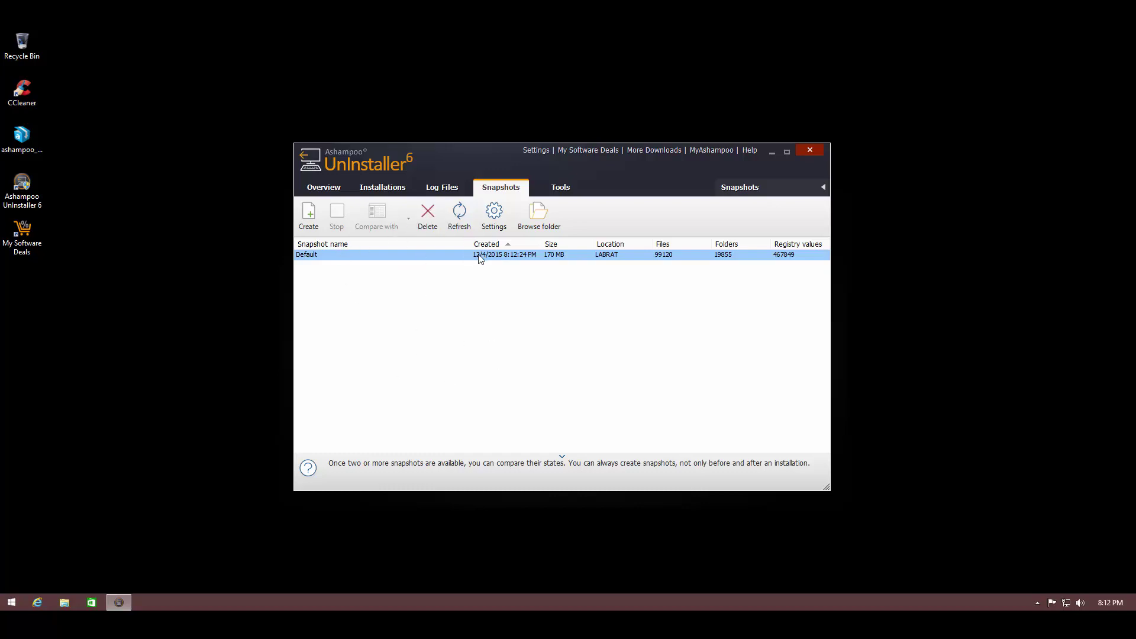
pyautogui.click(545, 196)
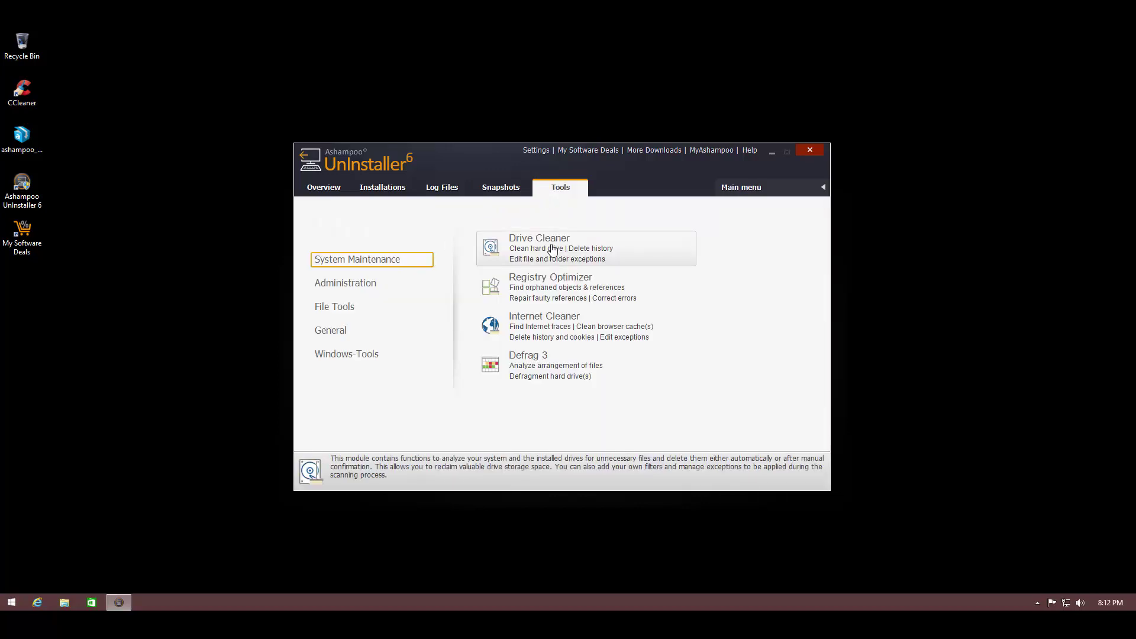
# Delete 184 junk files with Drive Cleaner and 79 faulty entries with Registry Optimizer.
pyautogui.click(488, 242)
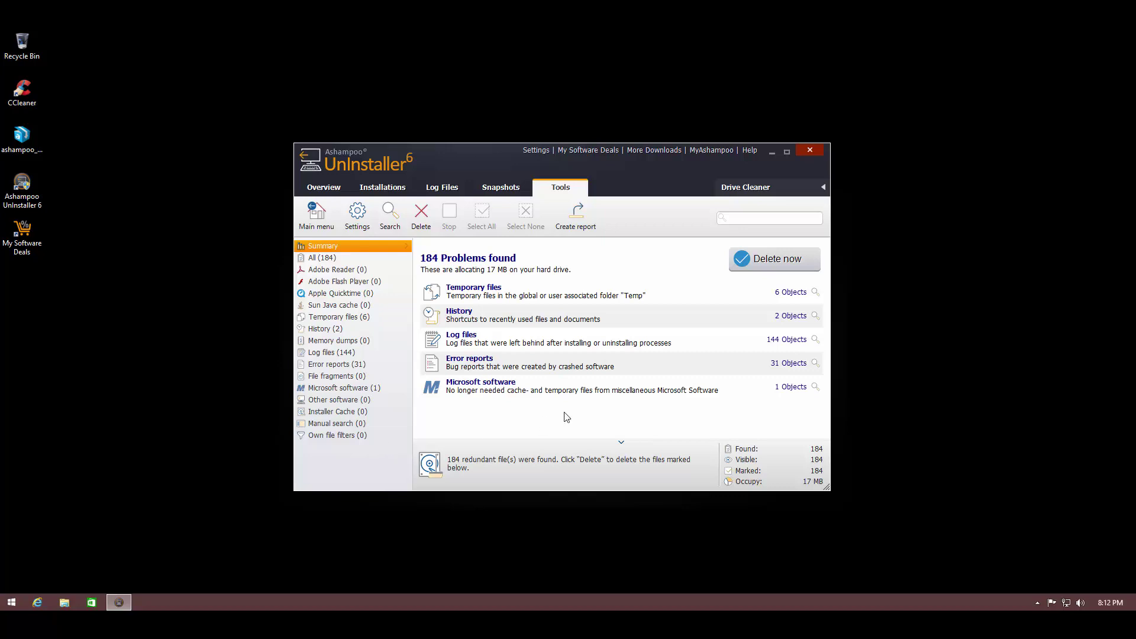
pyautogui.click(770, 264)
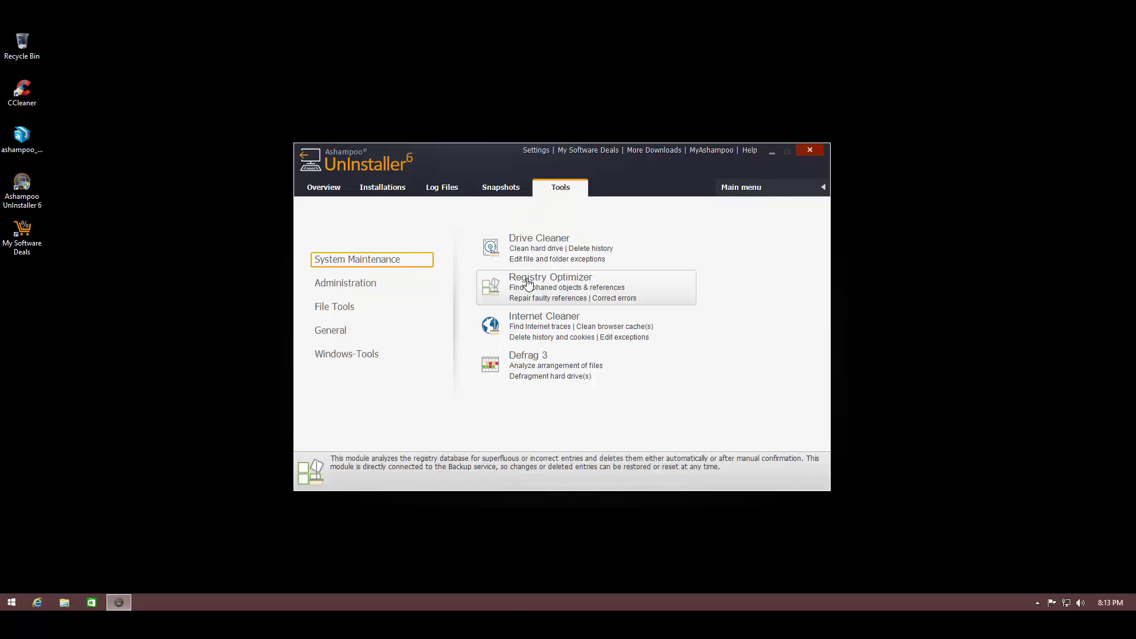
pyautogui.click(529, 285)
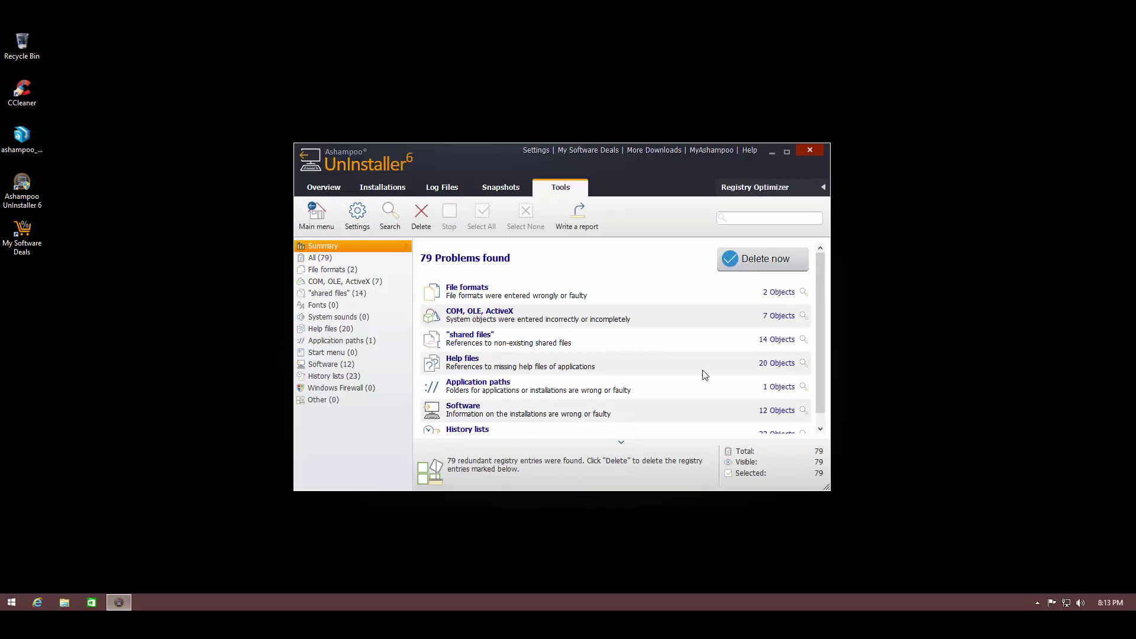
pyautogui.scroll(-1, 812, 362)
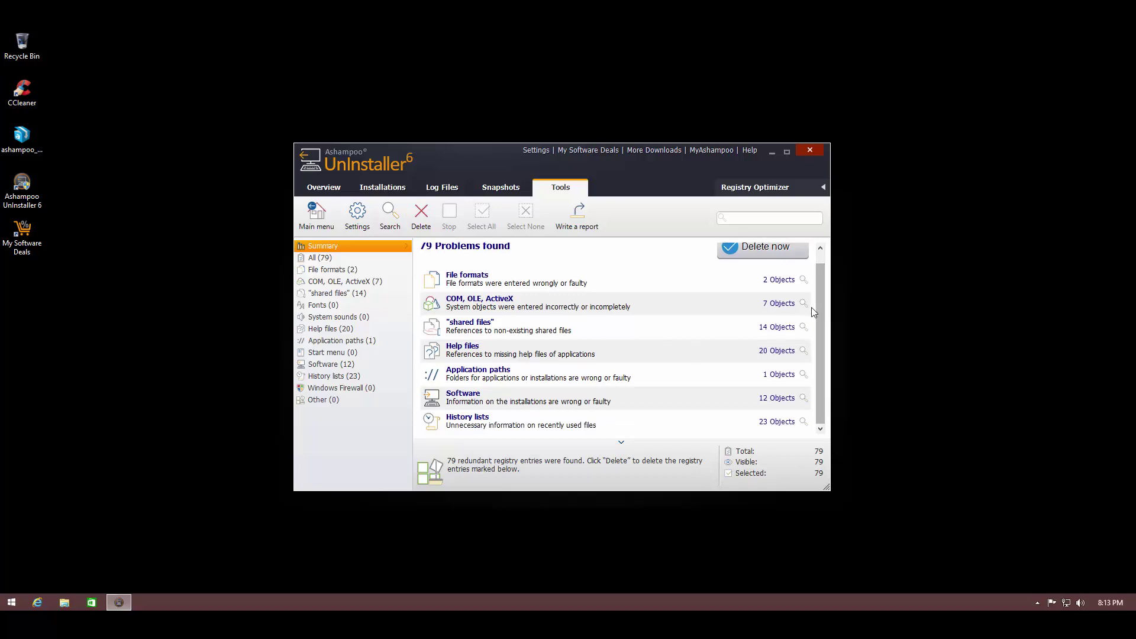
pyautogui.scroll(1, 817, 260)
pyautogui.click(769, 264)
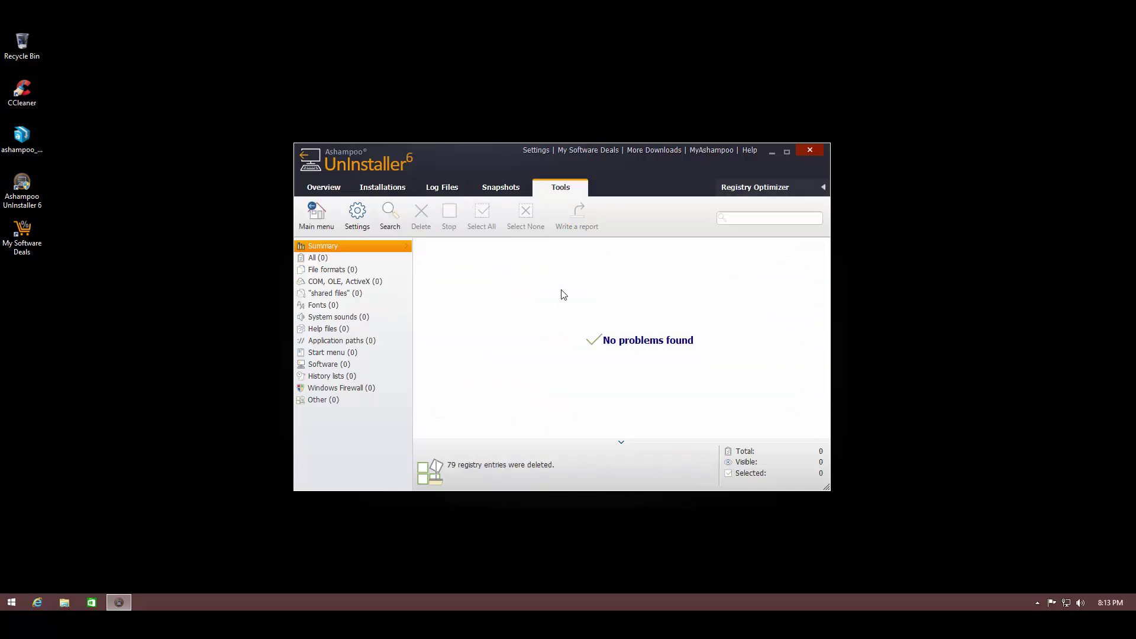
pyautogui.click(541, 189)
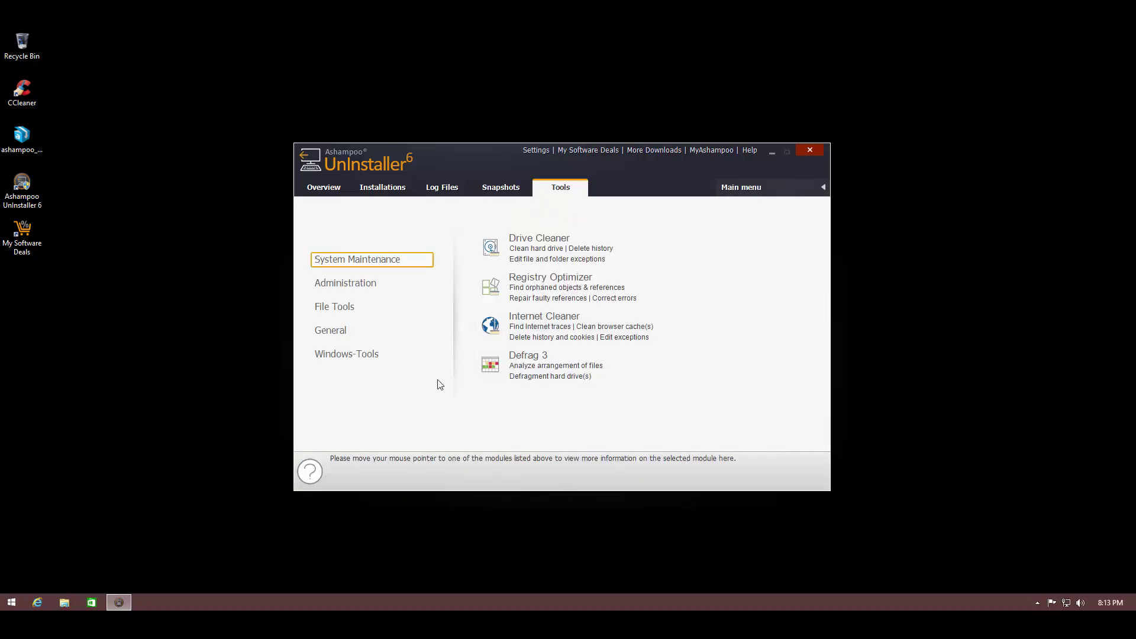
pyautogui.click(535, 370)
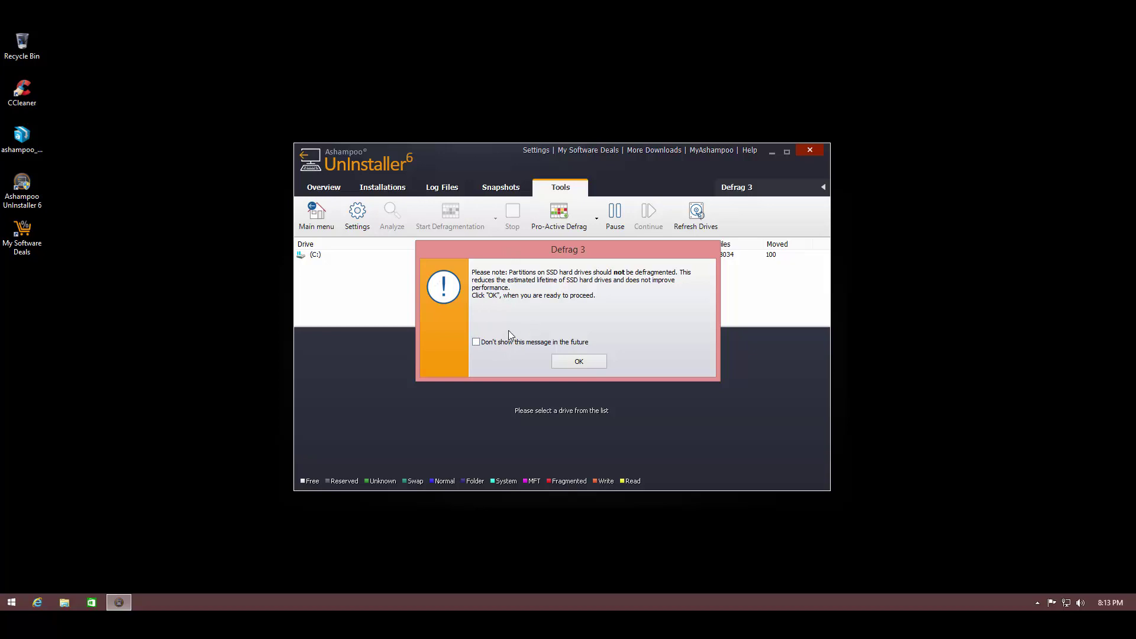
pyautogui.click(582, 364)
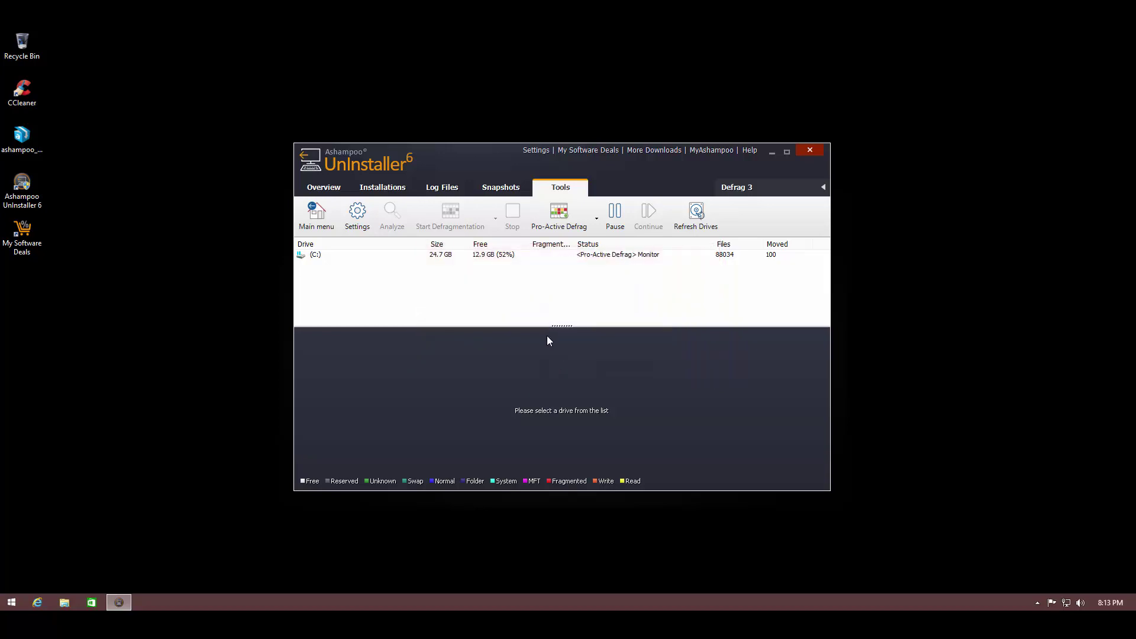
pyautogui.click(364, 258)
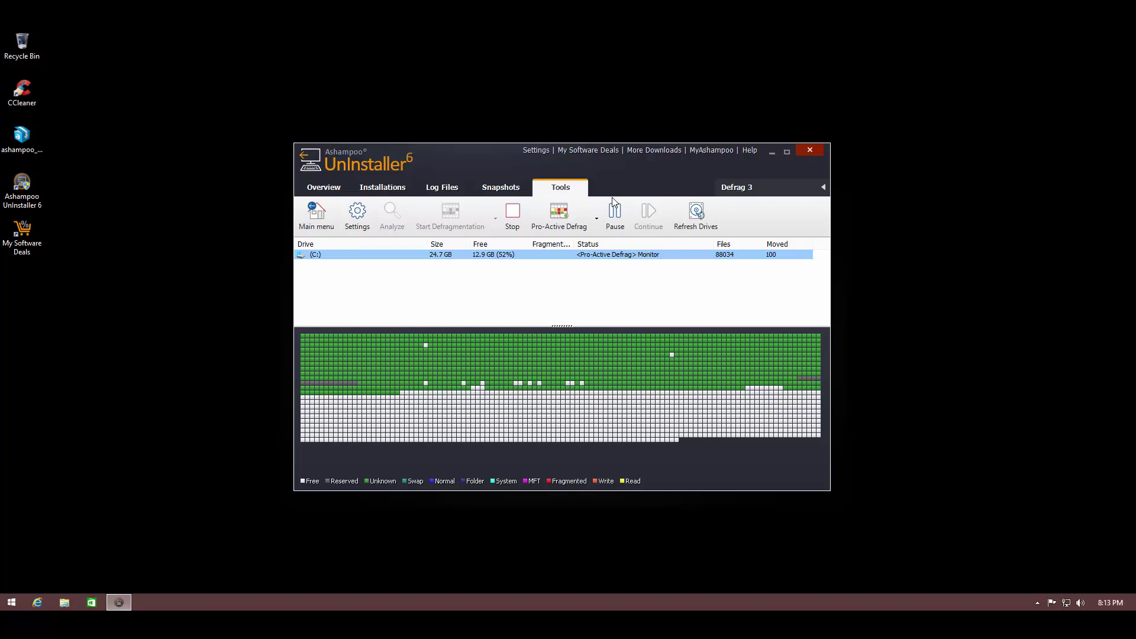
pyautogui.click(560, 187)
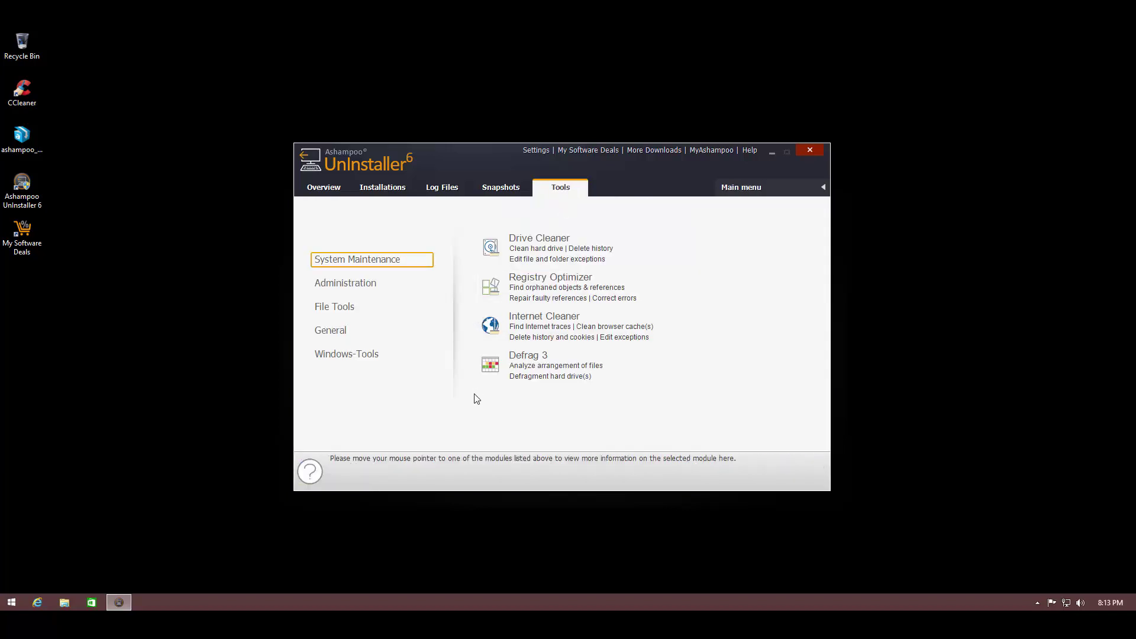
# Check a StartUp Tuner entry under Administration, then open the File Tools category.
pyautogui.click(375, 286)
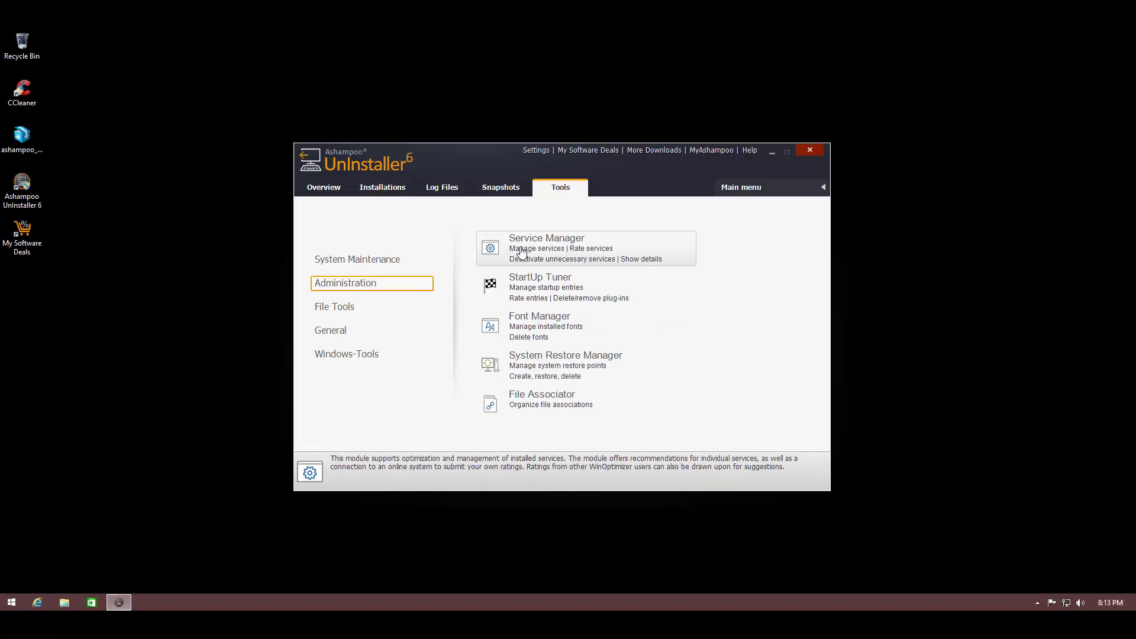
pyautogui.click(529, 292)
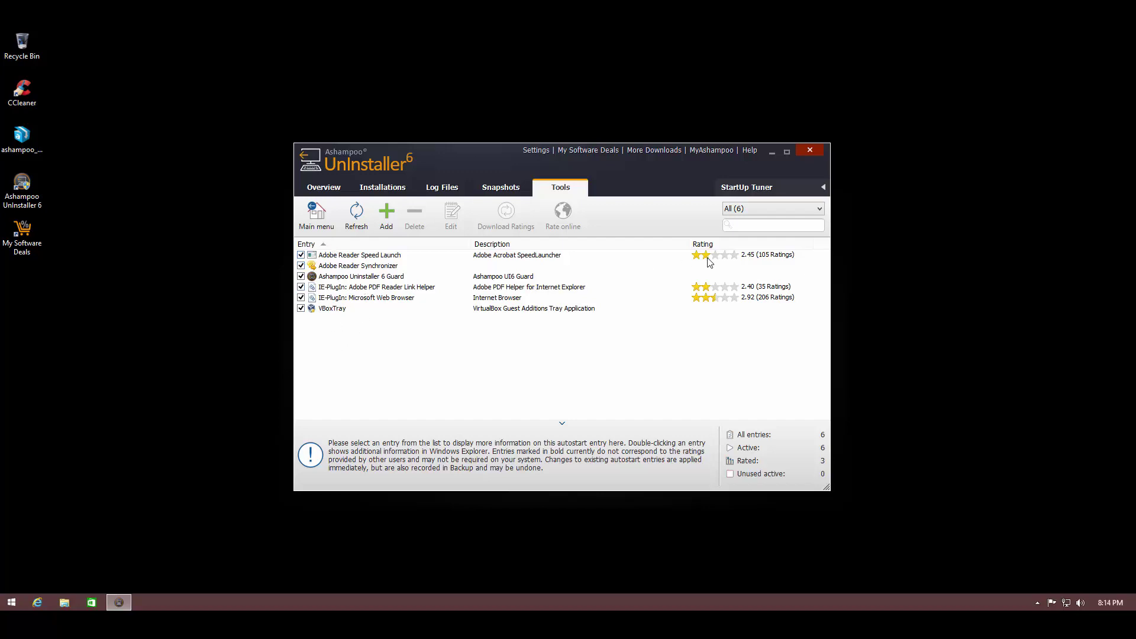
pyautogui.click(701, 301)
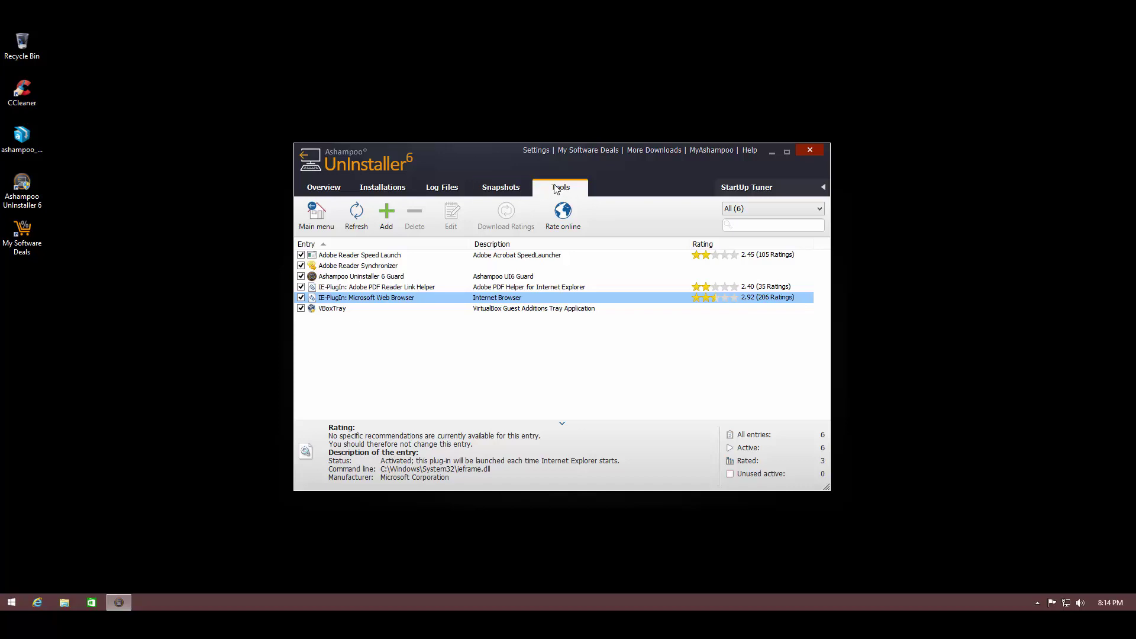
pyautogui.click(316, 215)
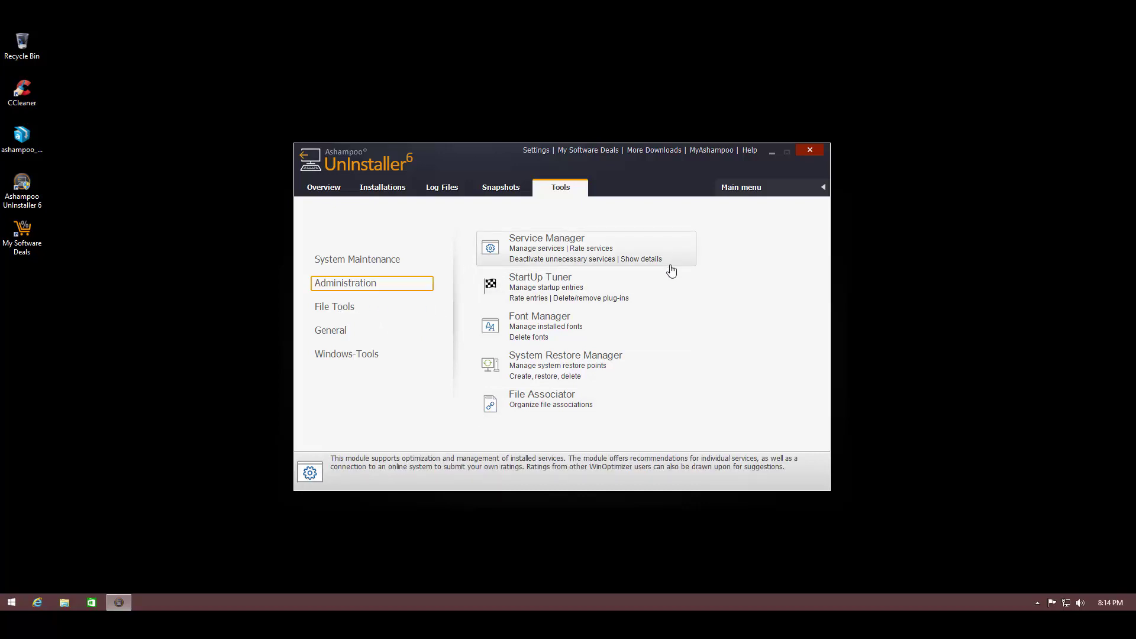
pyautogui.click(373, 308)
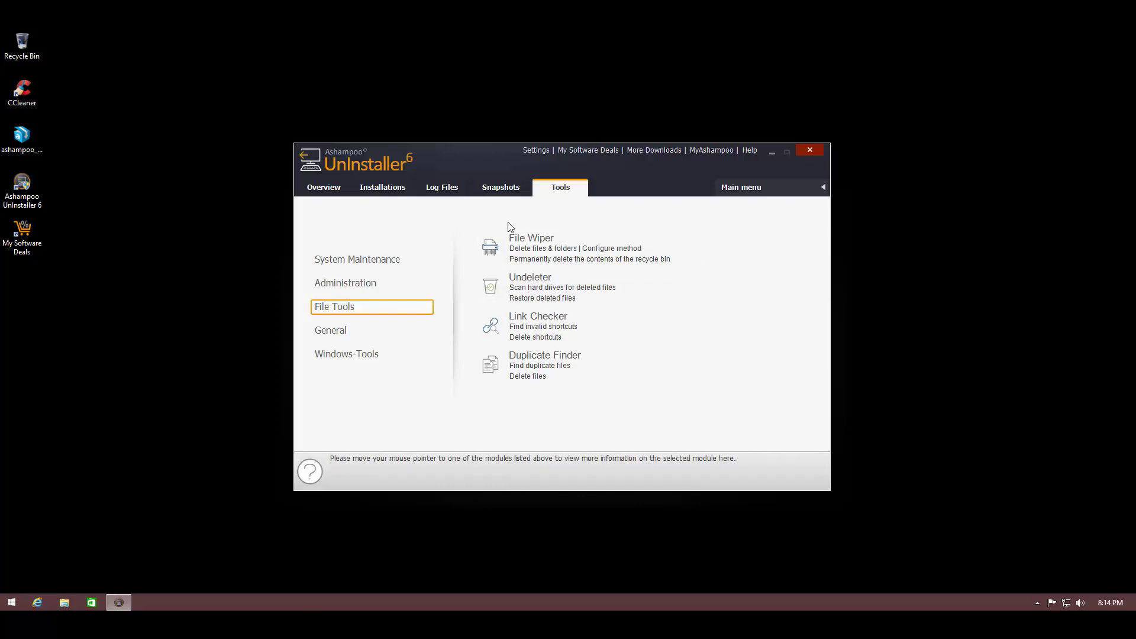
pyautogui.click(516, 302)
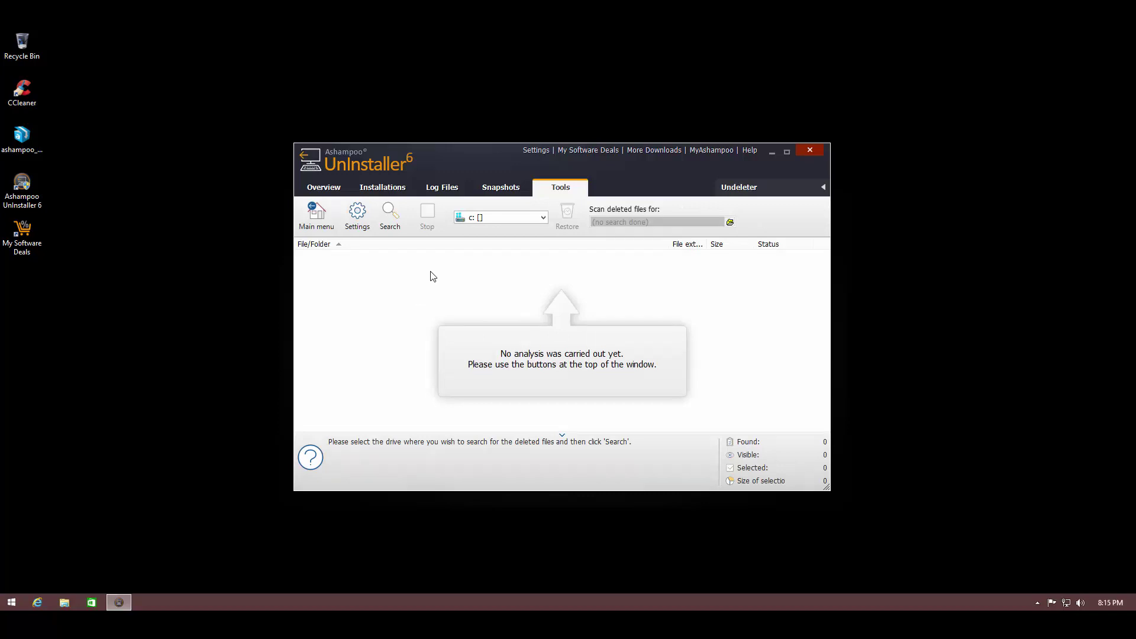
pyautogui.click(541, 218)
pyautogui.click(484, 228)
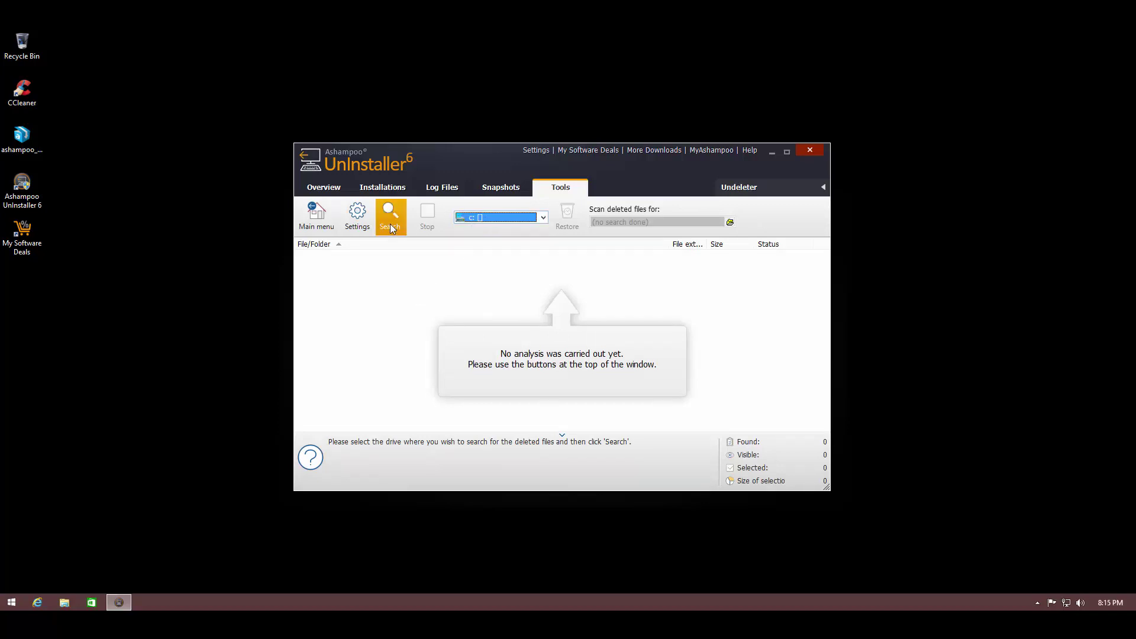
pyautogui.click(560, 197)
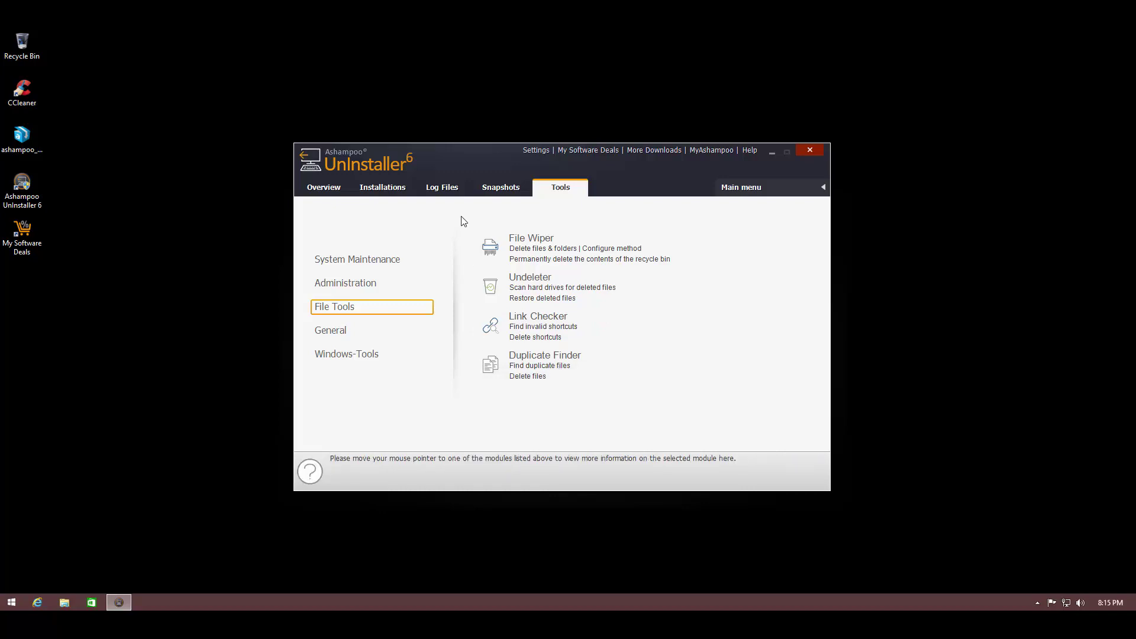
# Browse the General and Windows-Tools module lists, then return to the Overview dashboard.
pyautogui.click(318, 335)
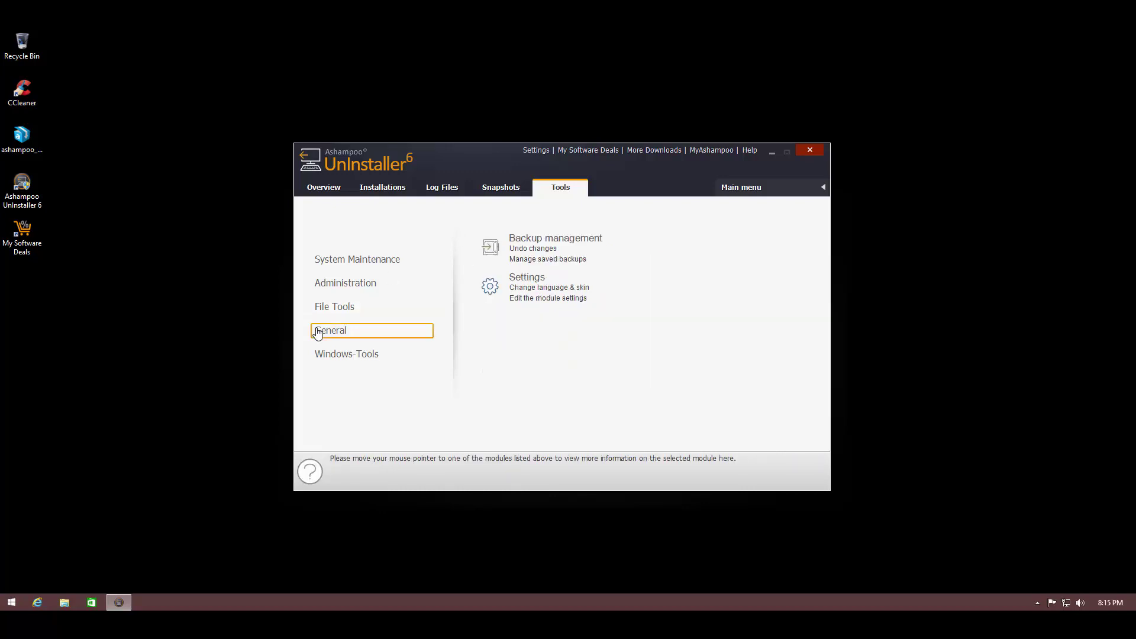
pyautogui.click(366, 355)
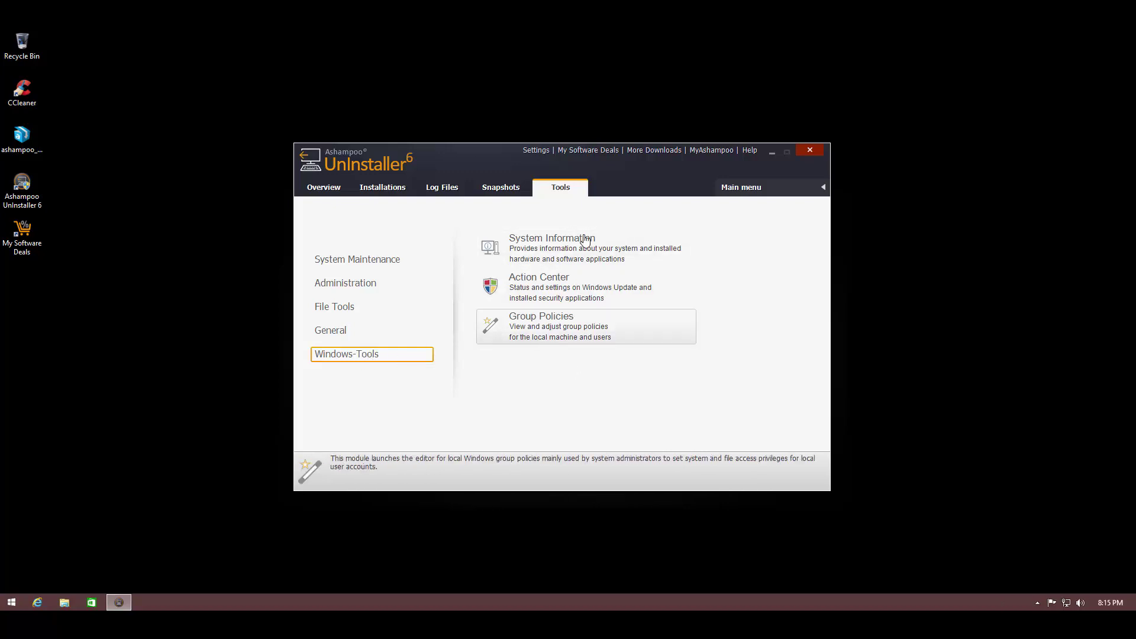
pyautogui.click(323, 187)
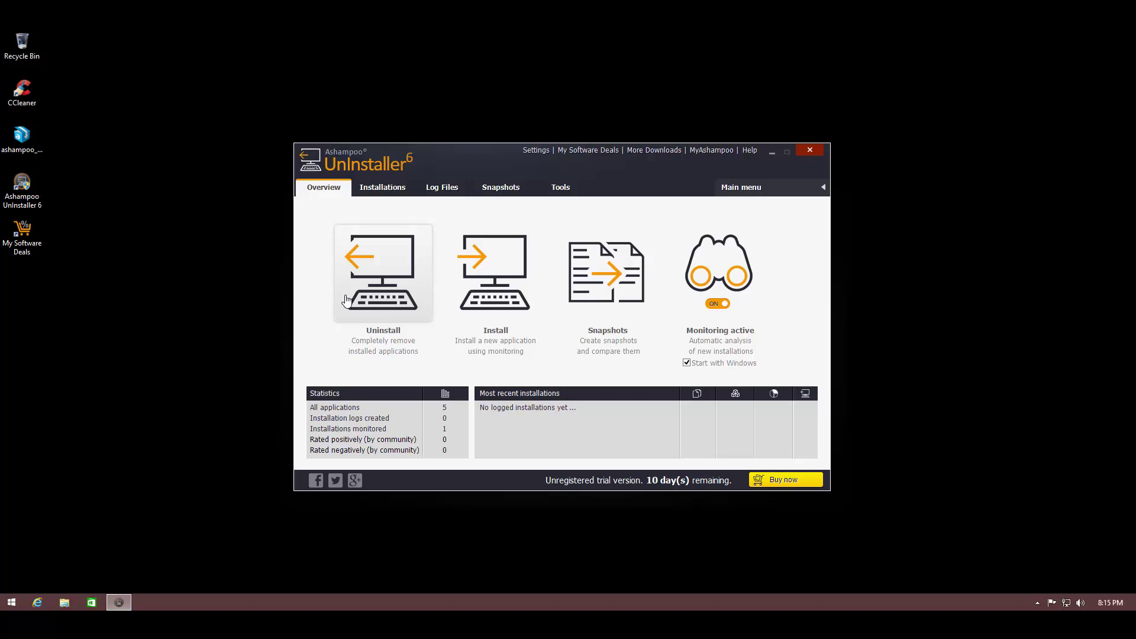